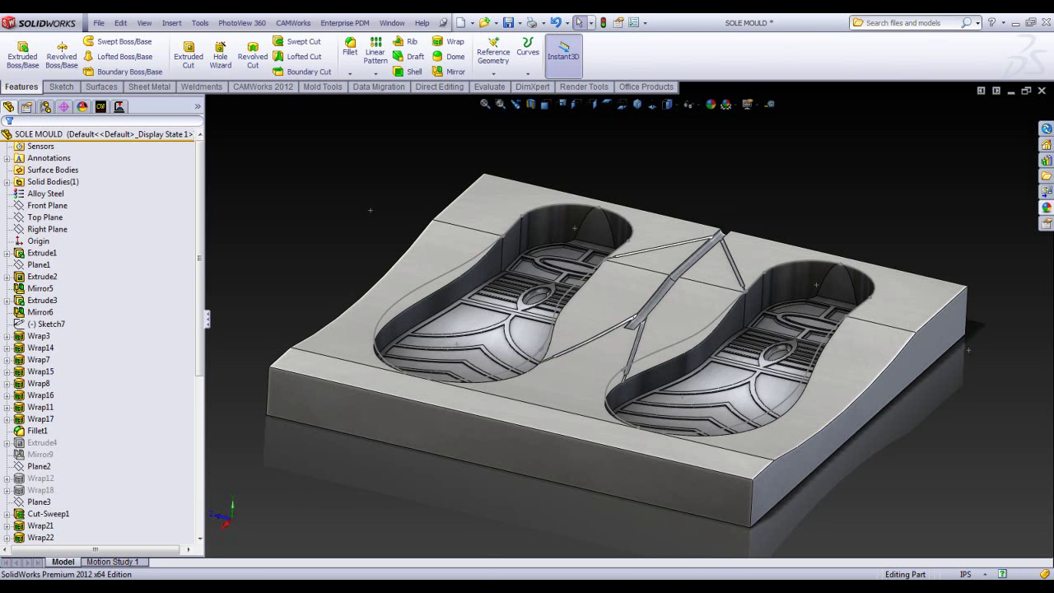
Review the part's Alloy Steel material in the material editor, then close it
click(46, 193)
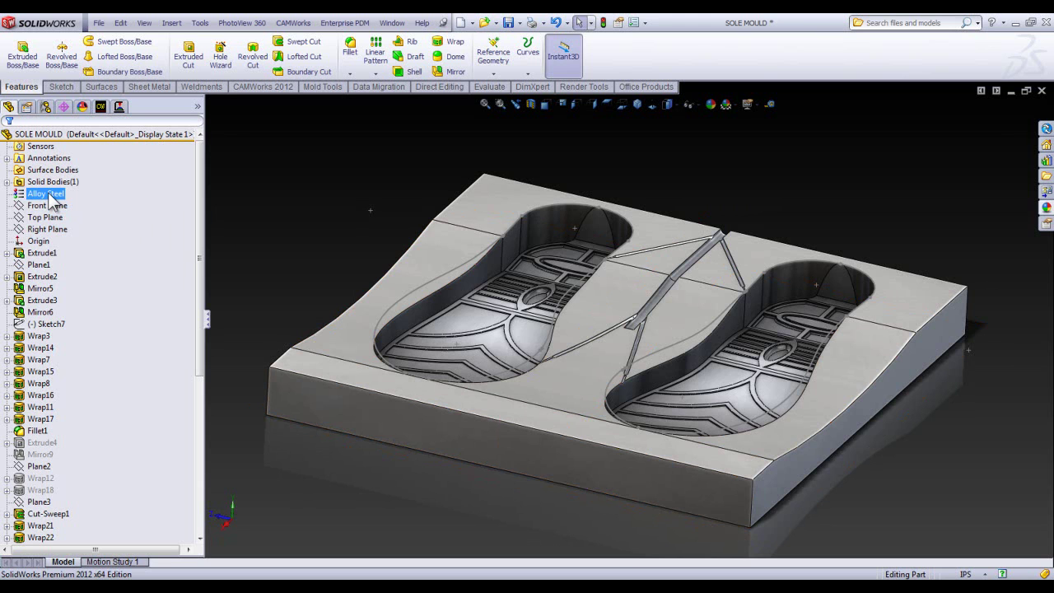
right_click(51, 201)
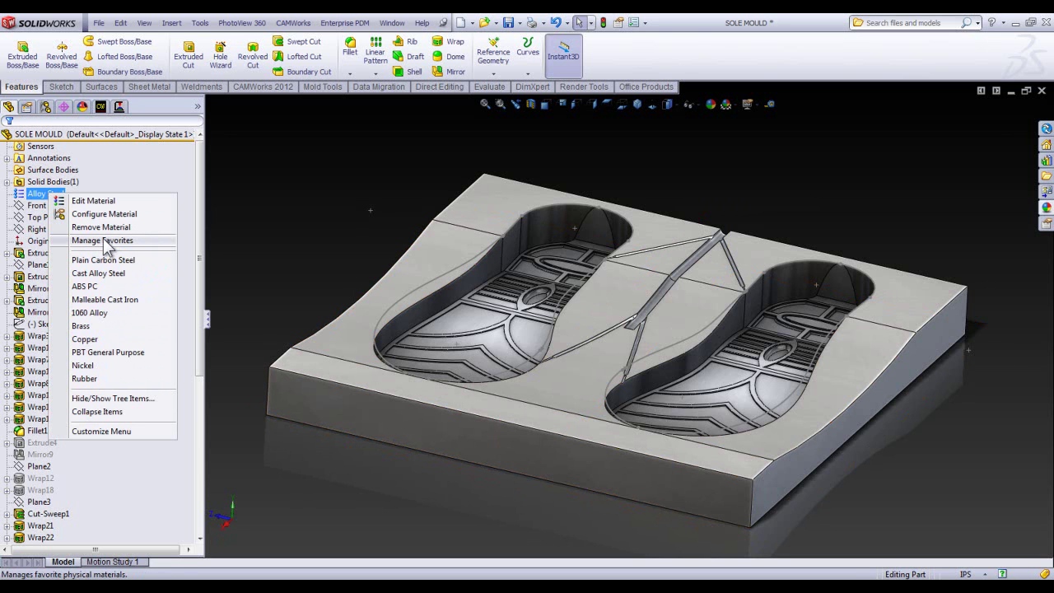
click(93, 201)
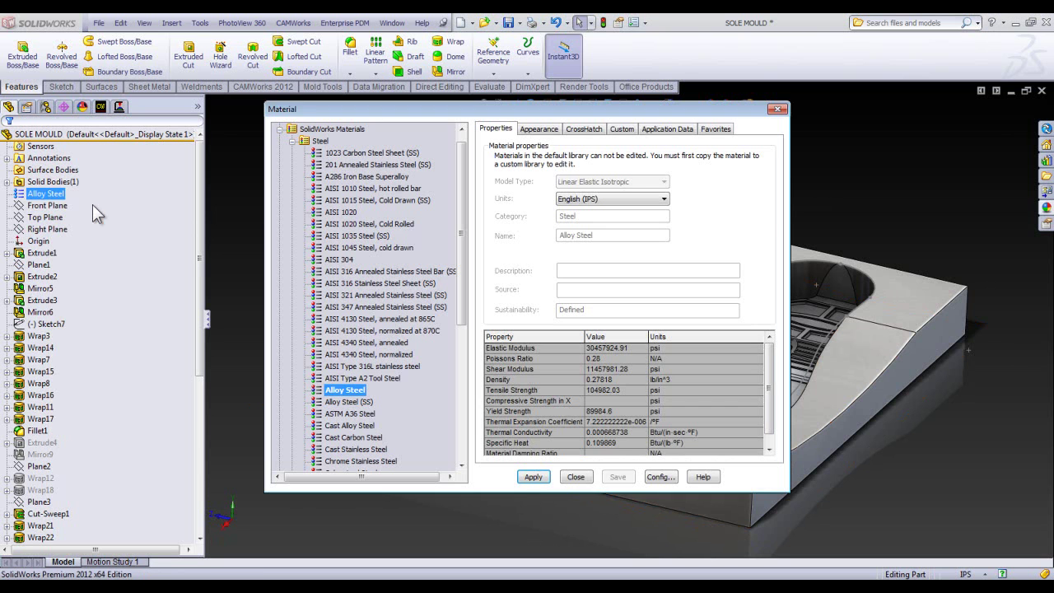
scroll(460, 194, up, 1)
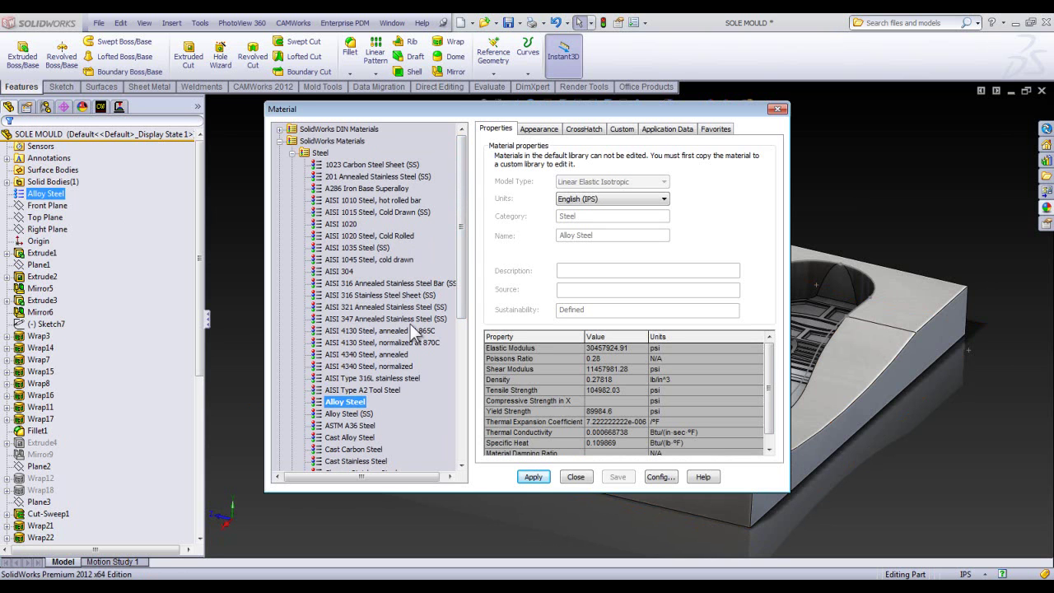
scroll(464, 216, down, 1)
drag(463, 216, 454, 310)
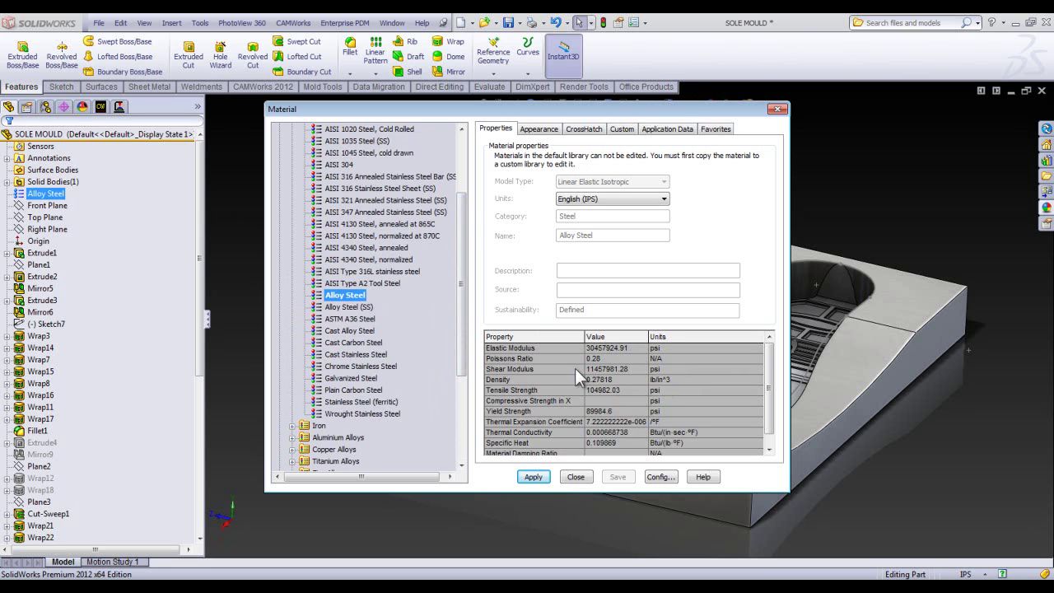
click(576, 477)
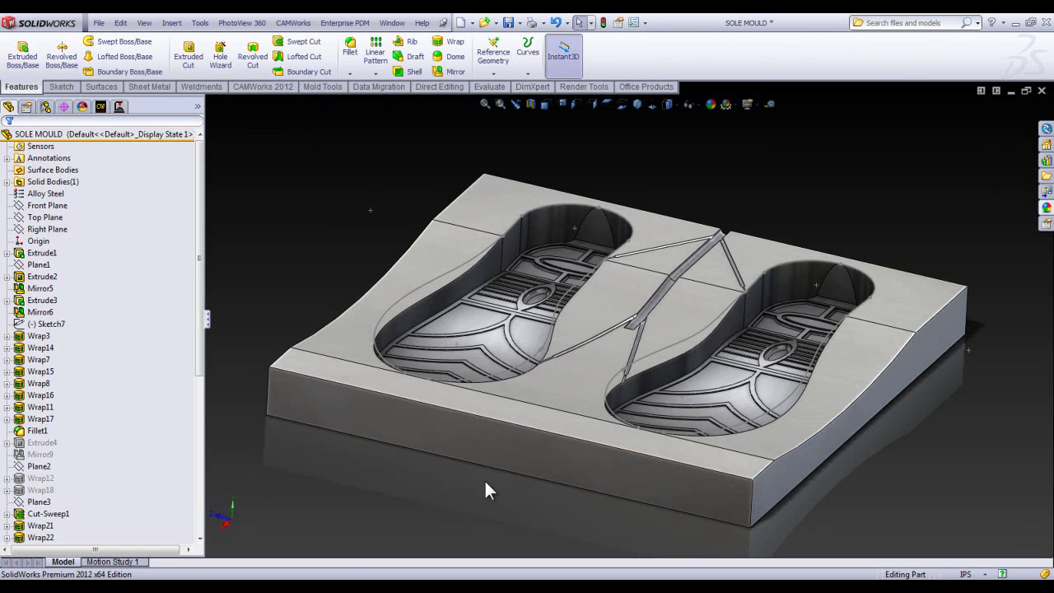
Browse Stock Manager's material list in the NC Manager tree and cancel, keeping 6020
click(104, 108)
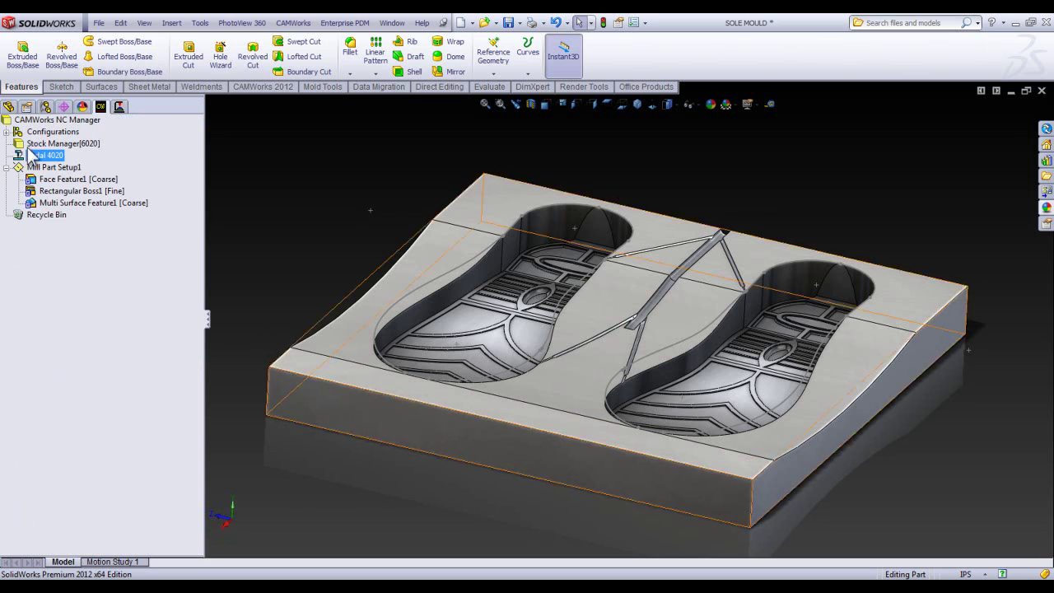
double_click(49, 143)
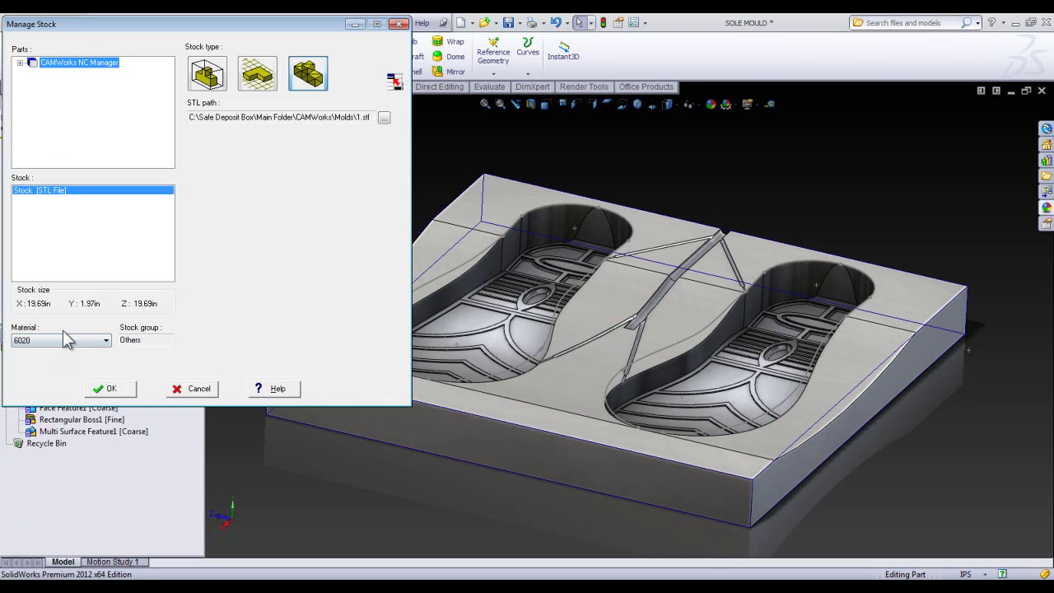
click(63, 334)
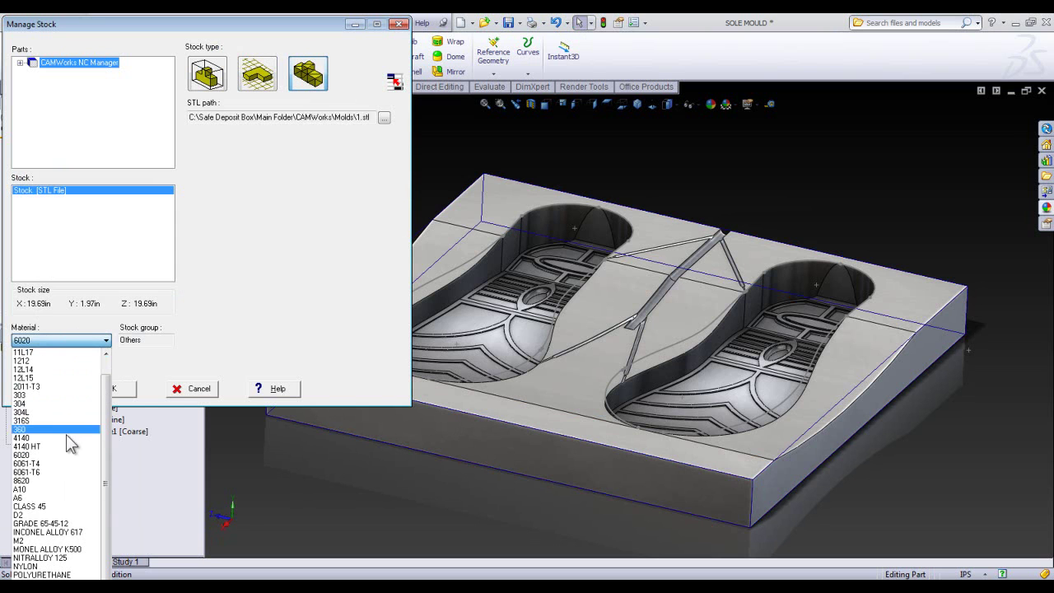
scroll(94, 532, up, 1)
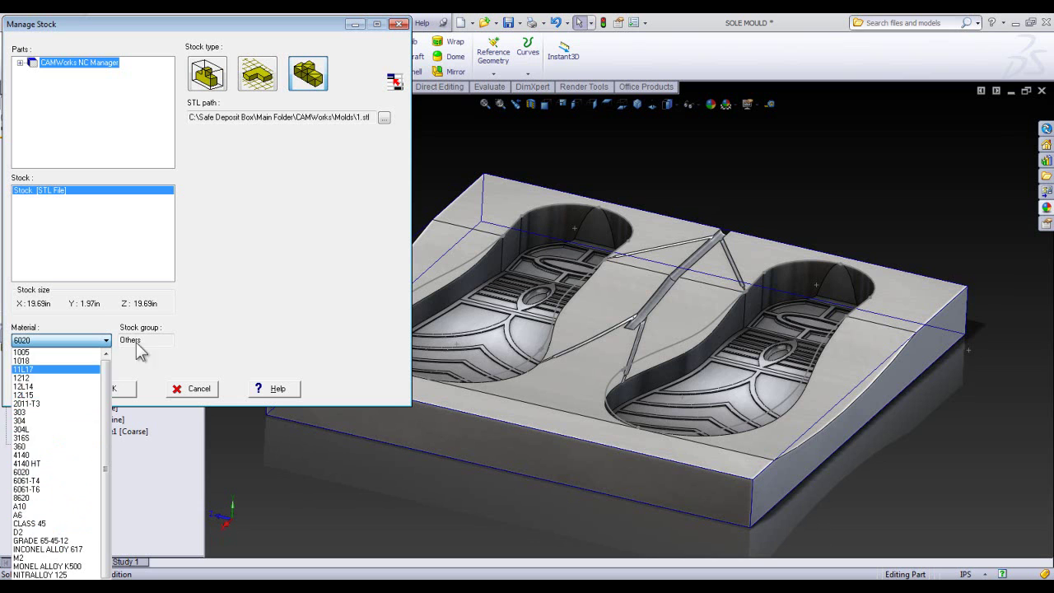
click(258, 306)
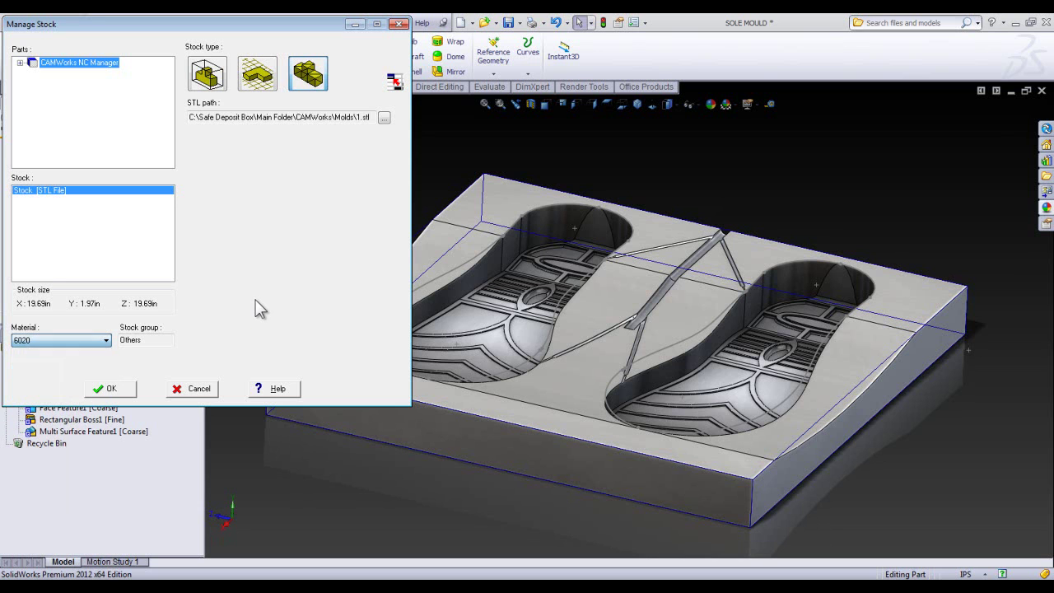
click(185, 394)
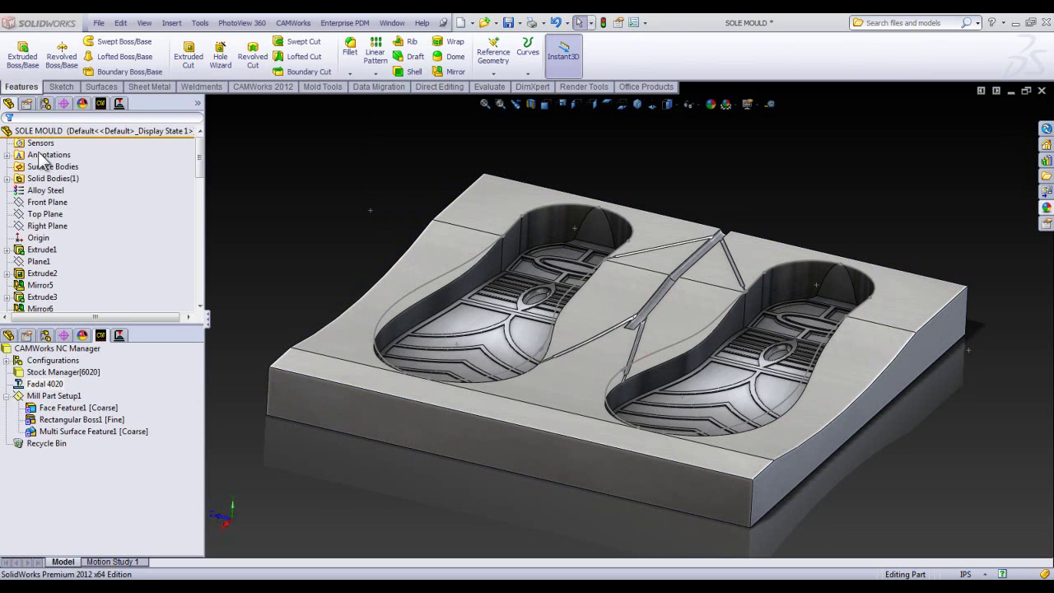
double_click(44, 383)
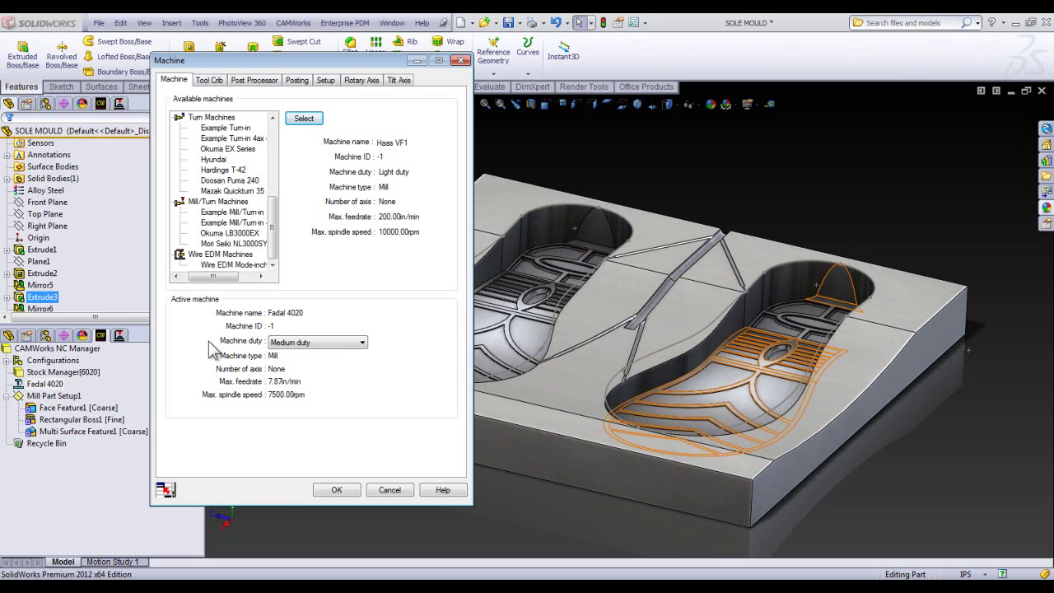
click(344, 344)
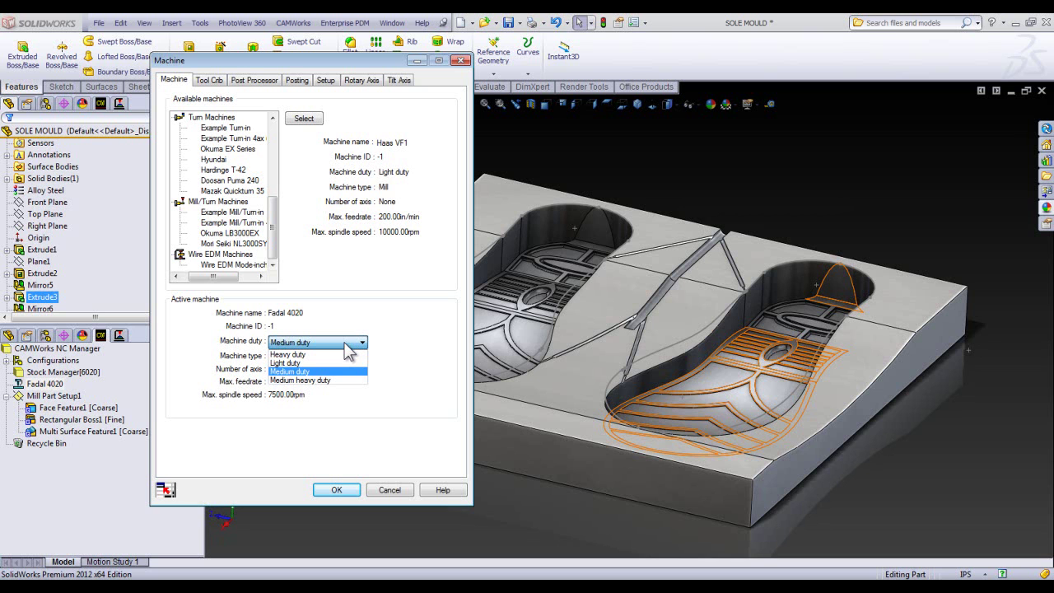
click(327, 371)
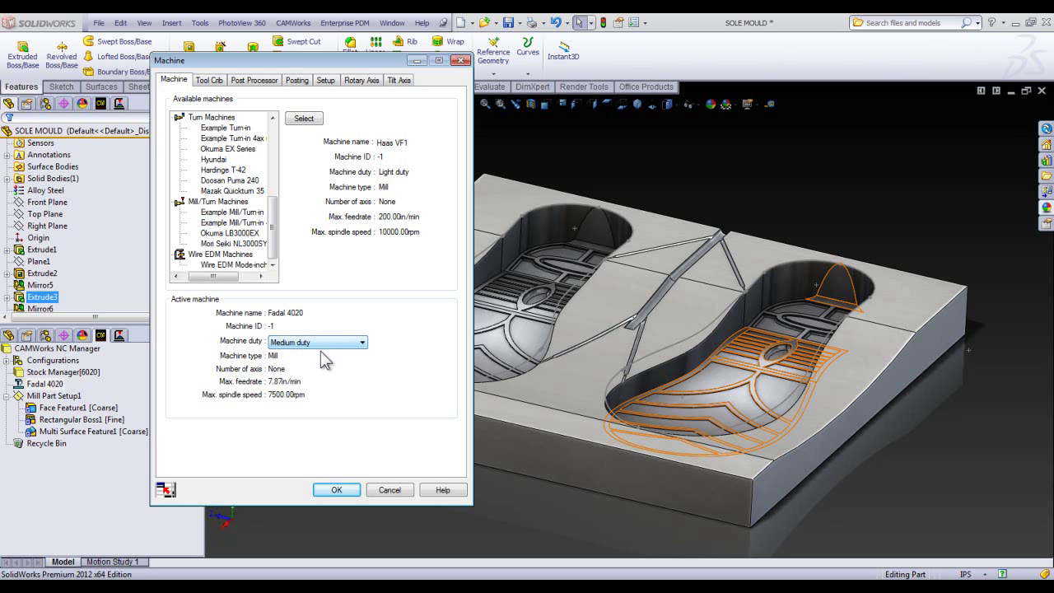
Open Area Clearance2's operation parameters from the CAMWorks Operation tree
click(392, 489)
click(118, 106)
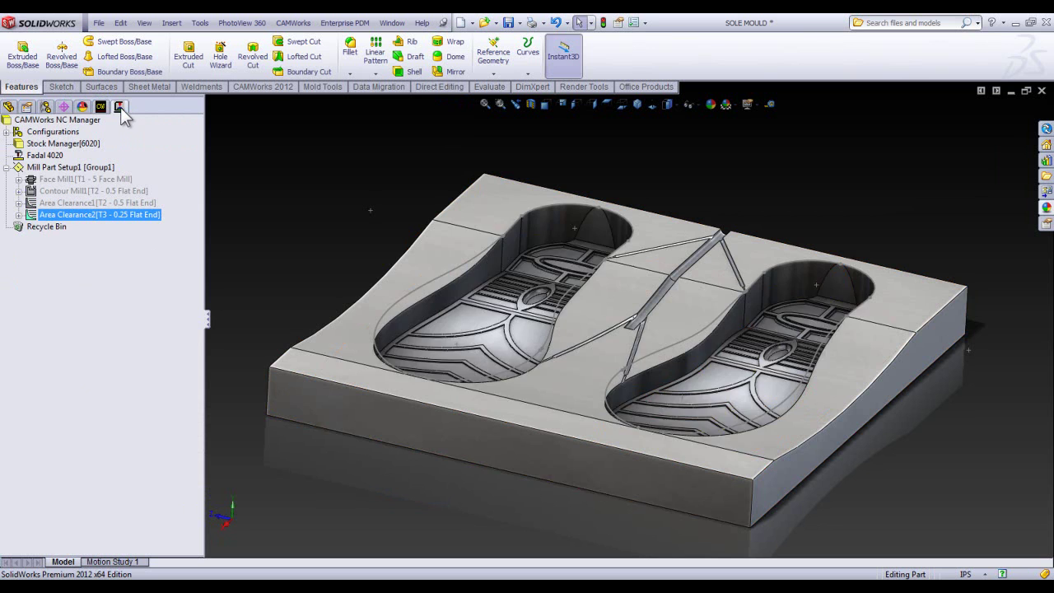
double_click(68, 217)
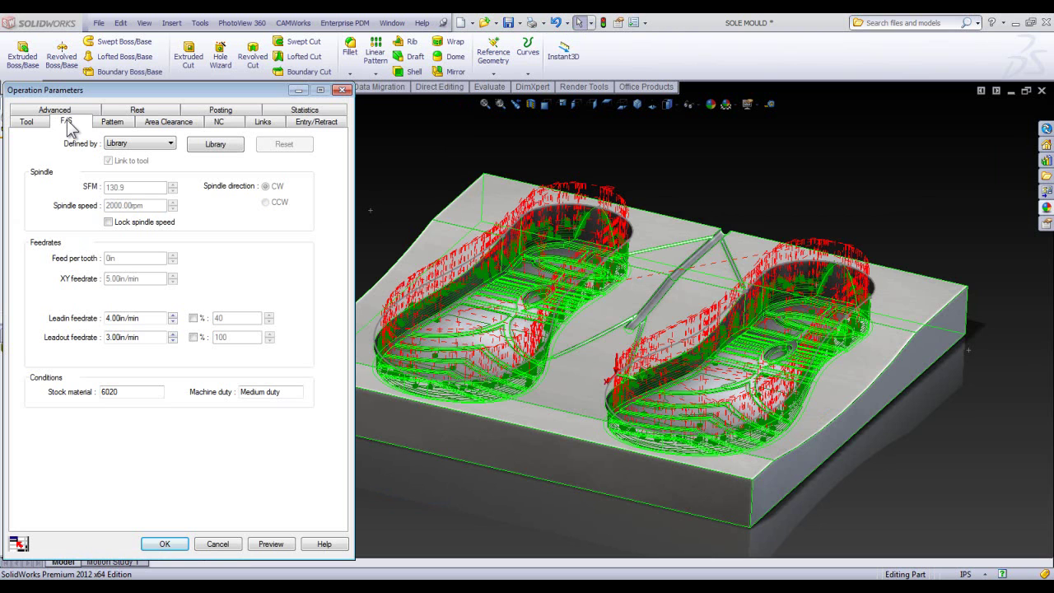
Cycle the feeds and speeds source through Operation and Tool, ending on Library
click(167, 145)
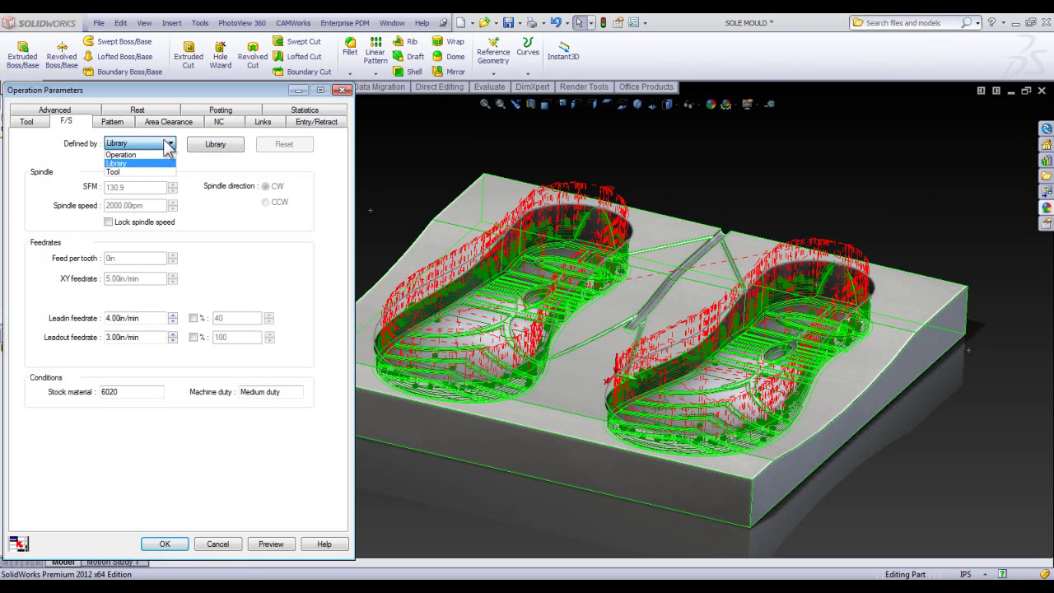
click(161, 155)
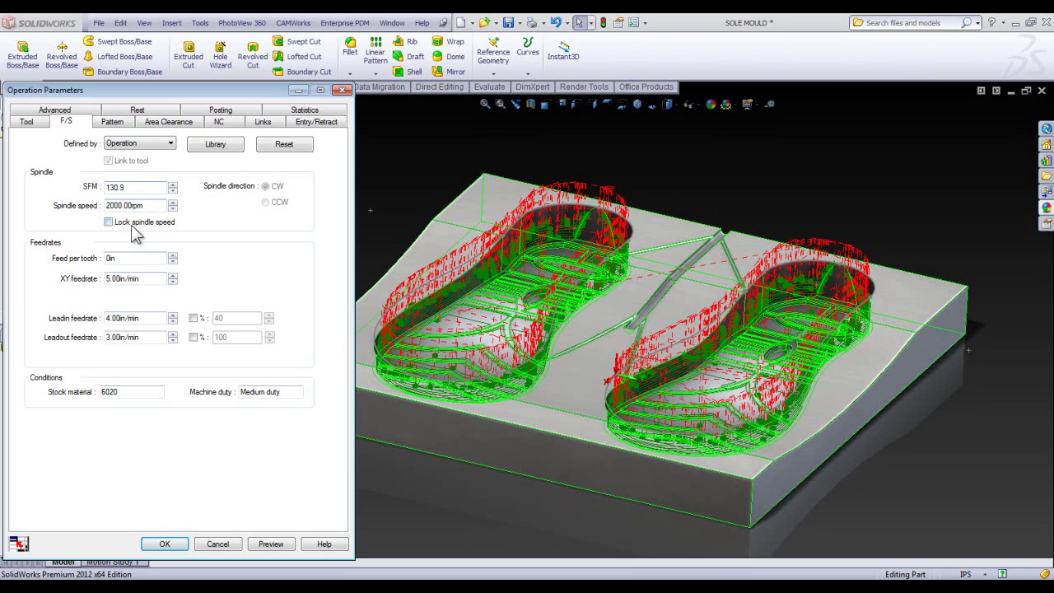
click(147, 145)
click(121, 173)
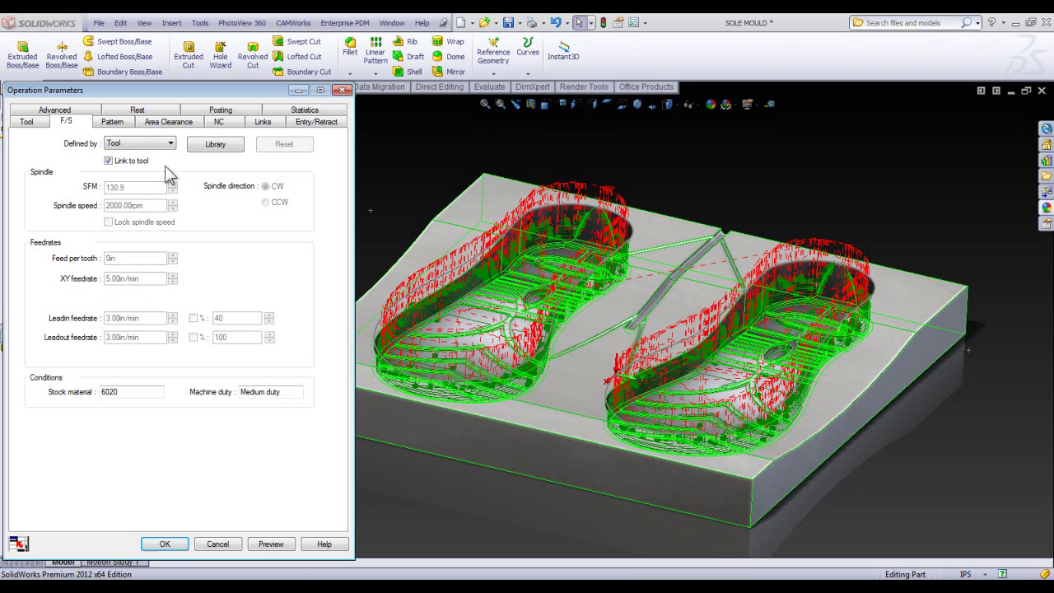
click(163, 144)
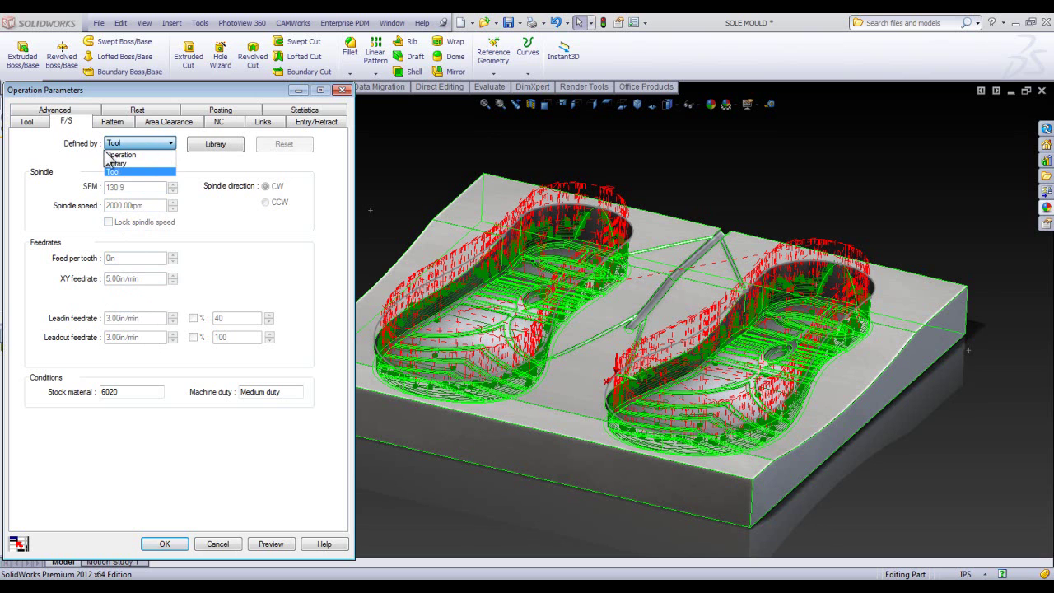
click(135, 169)
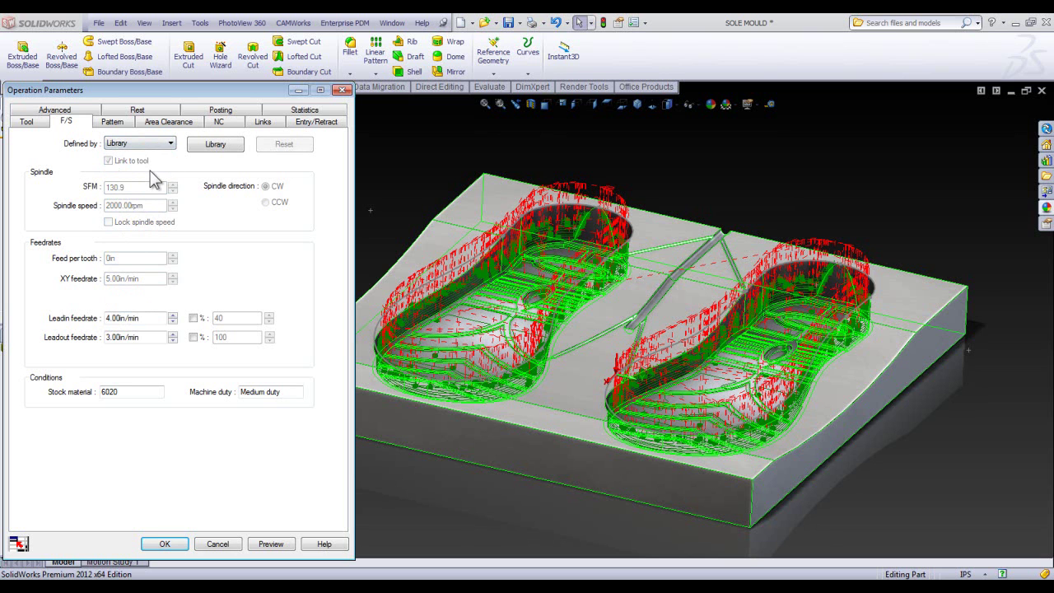
Open the Micro Estimating material library for feeds and speeds
click(215, 145)
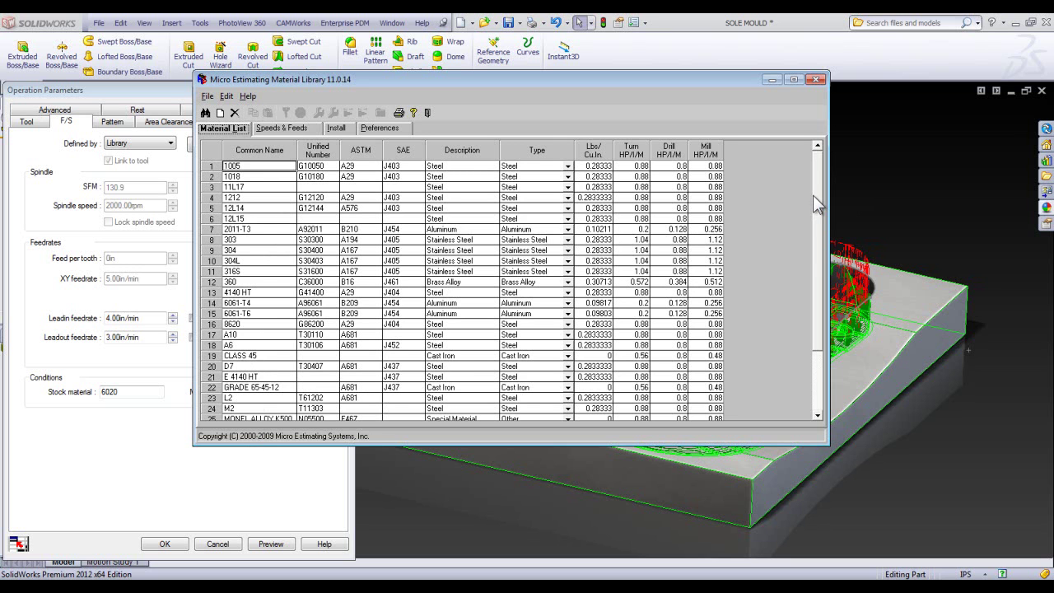
drag(813, 196, 813, 255)
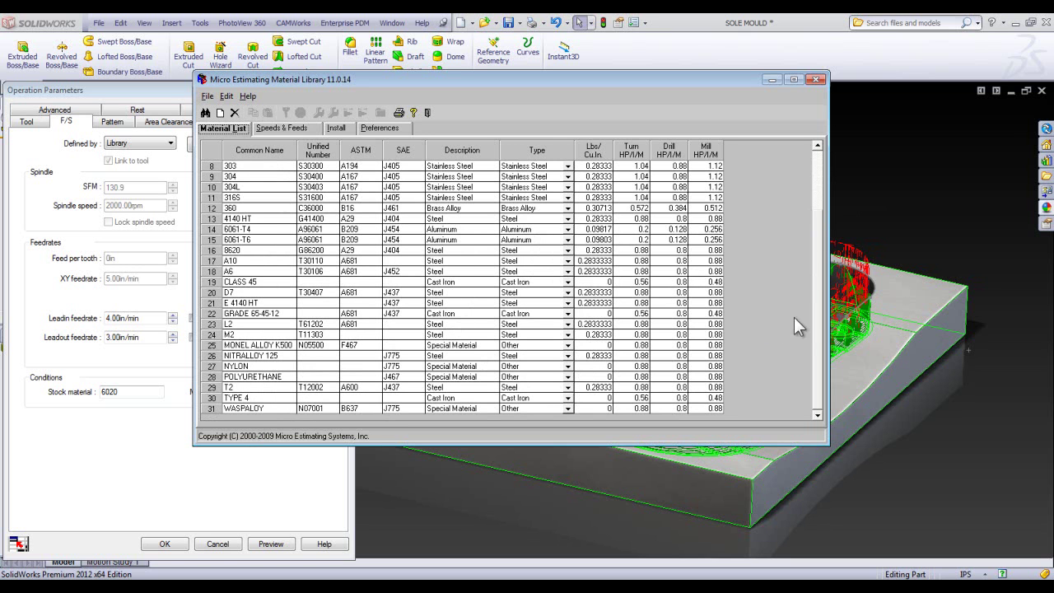
drag(819, 219, 818, 157)
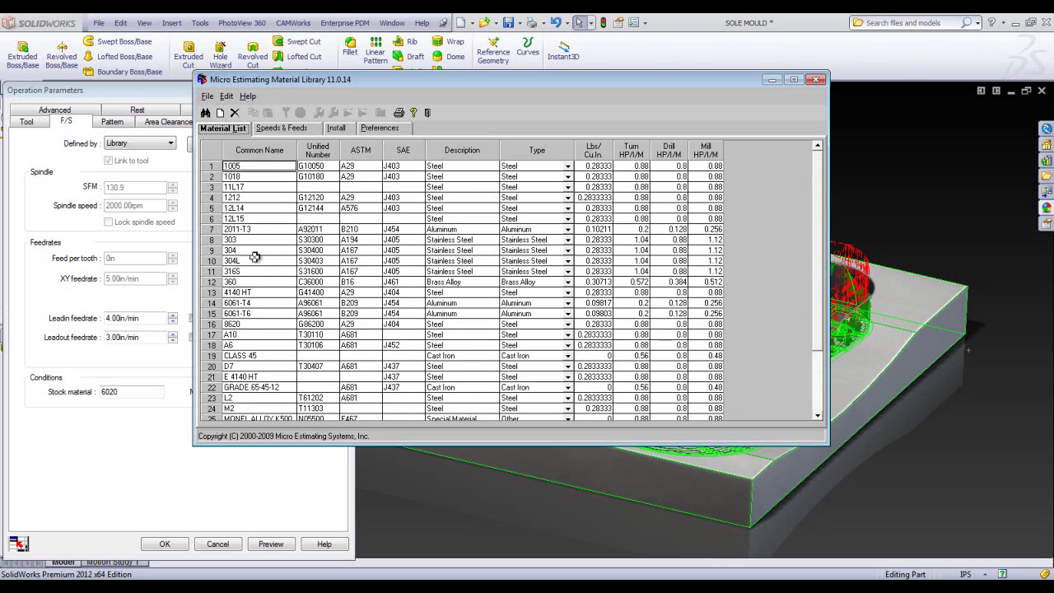
scroll(802, 264, down, 3)
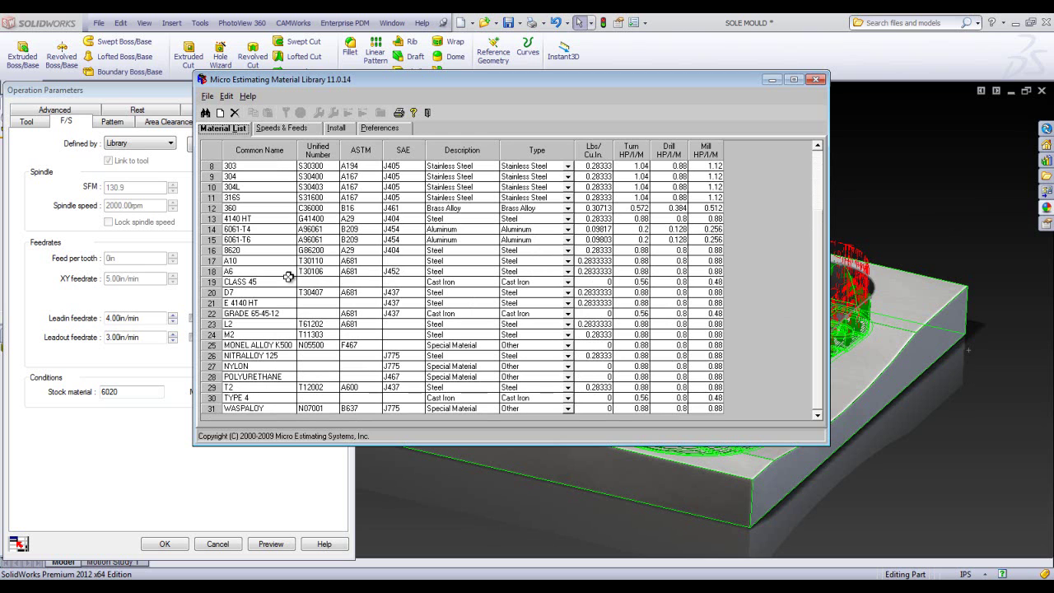
Delete the POLYURETHANE material, leaving 30 materials in the list
click(211, 376)
key(Delete)
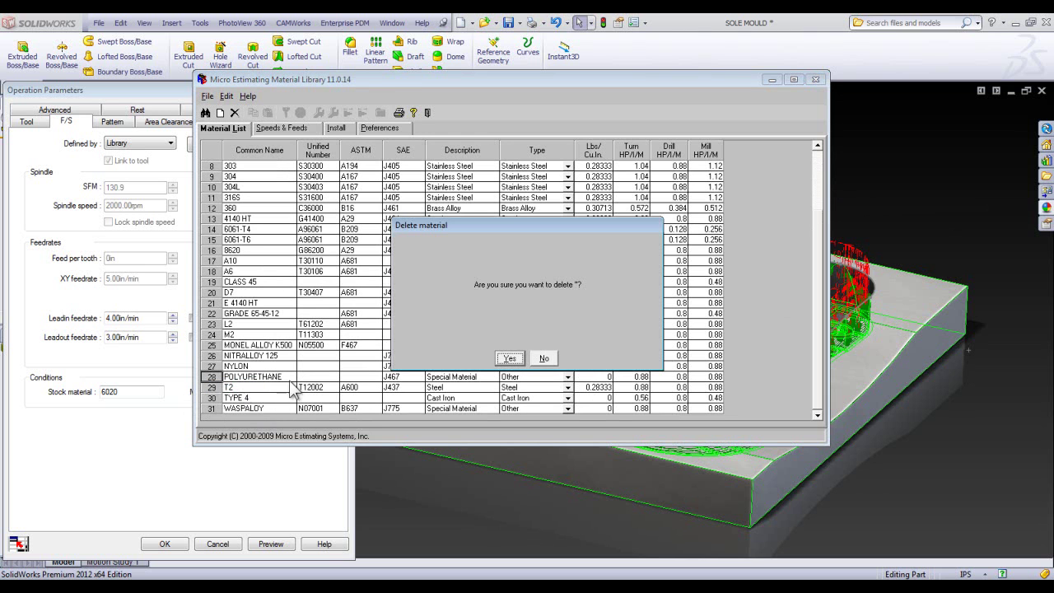
click(508, 358)
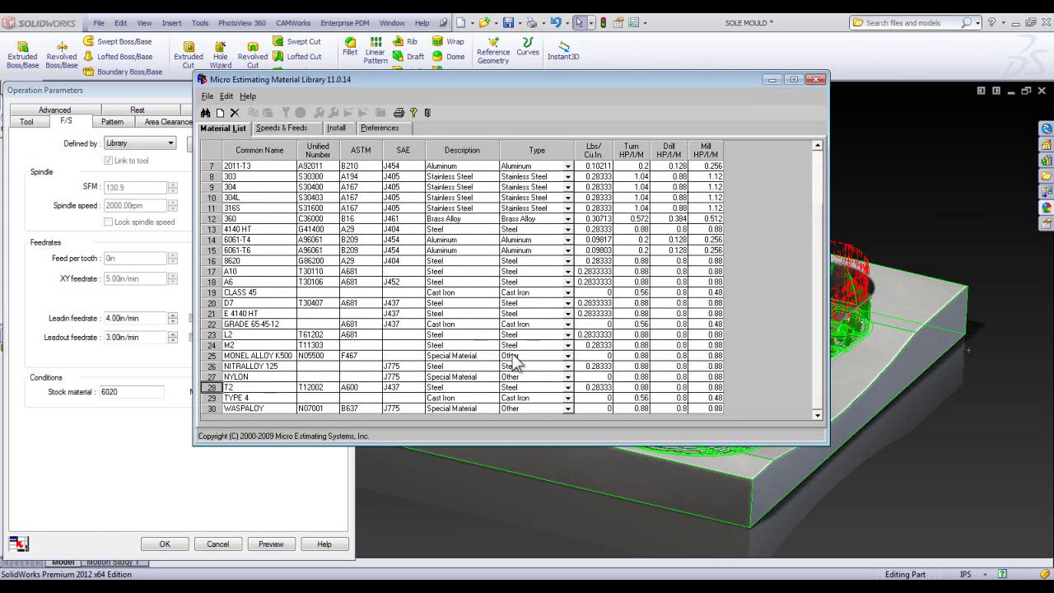
scroll(517, 363, up, 2)
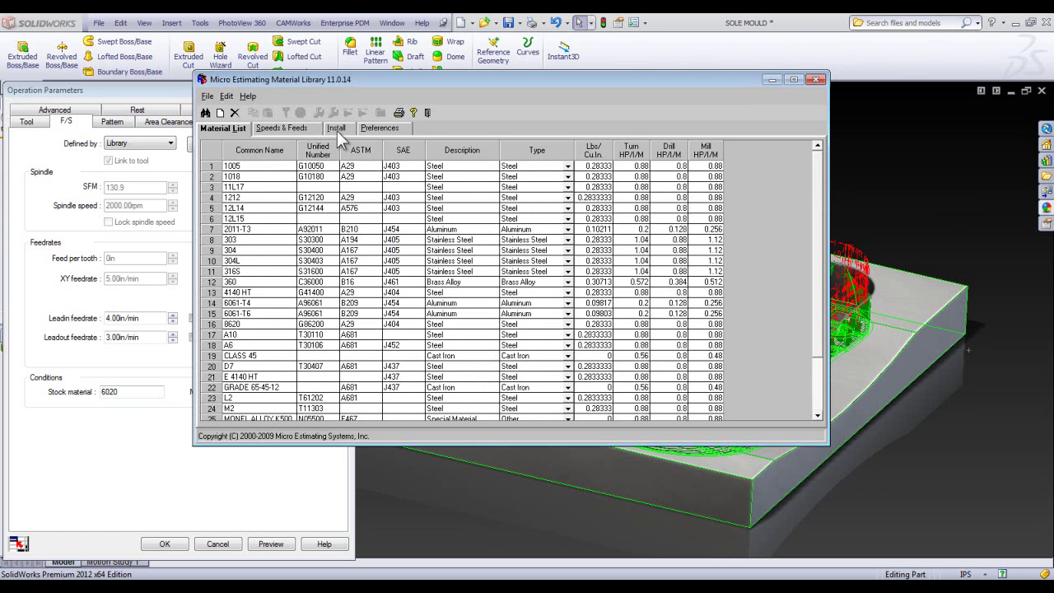
Install the M10 material from the Install list and view its speeds and feeds table
click(337, 130)
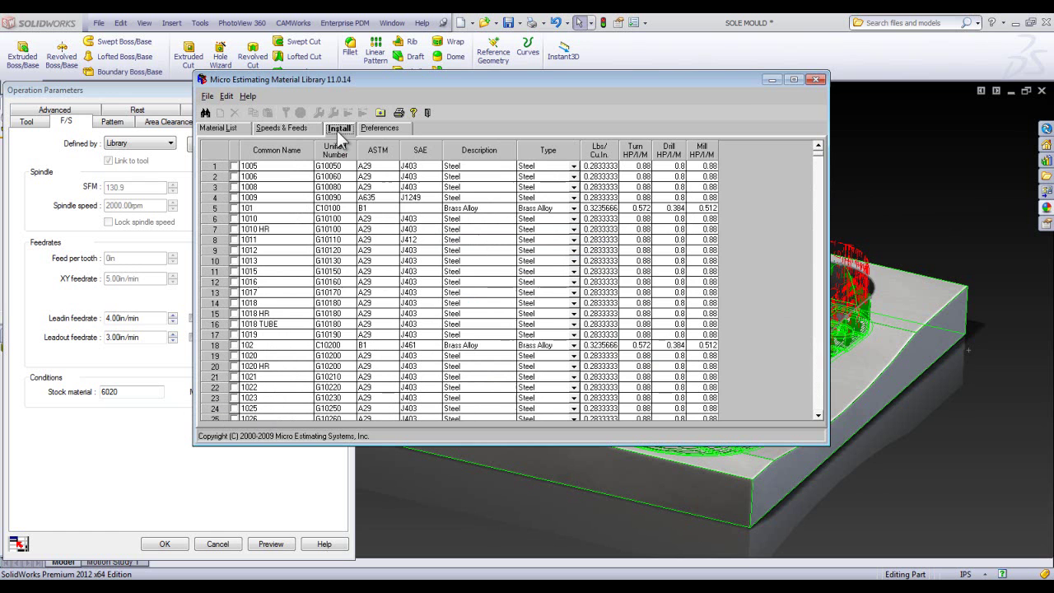
drag(820, 368, 820, 371)
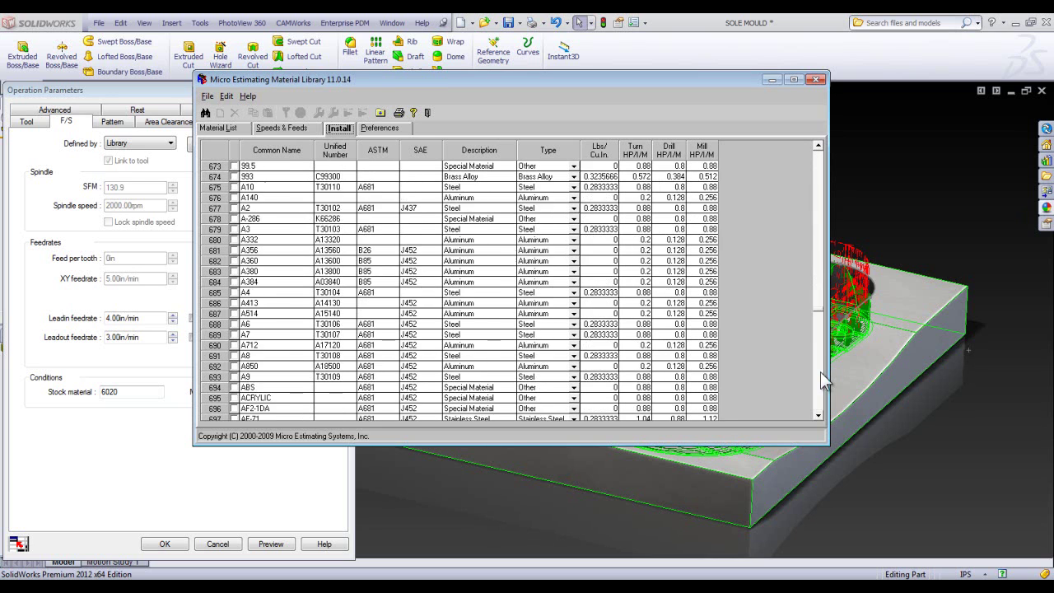
scroll(820, 372, down, 20)
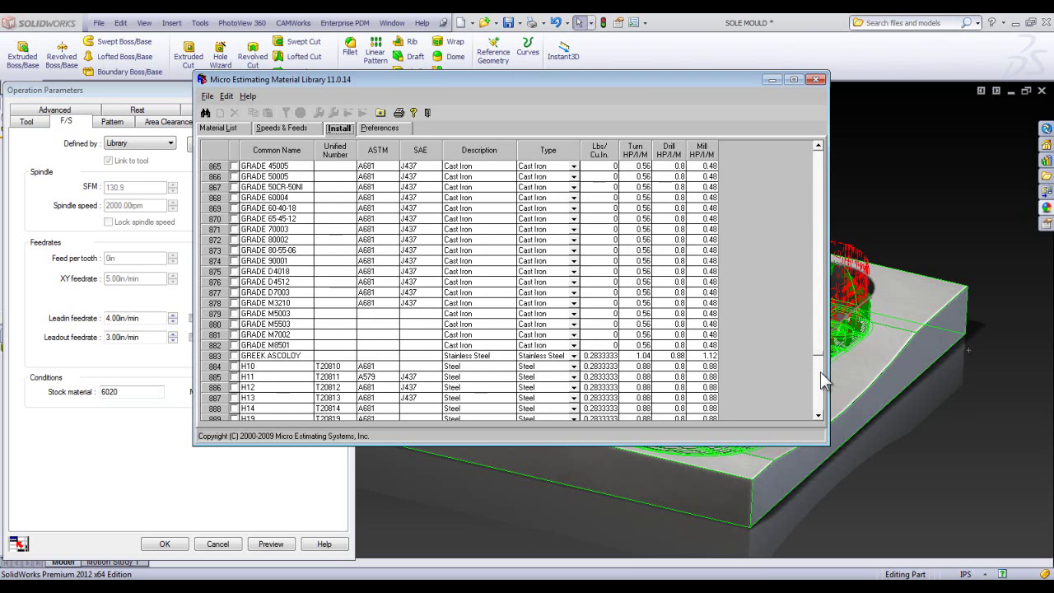
scroll(820, 371, down, 16)
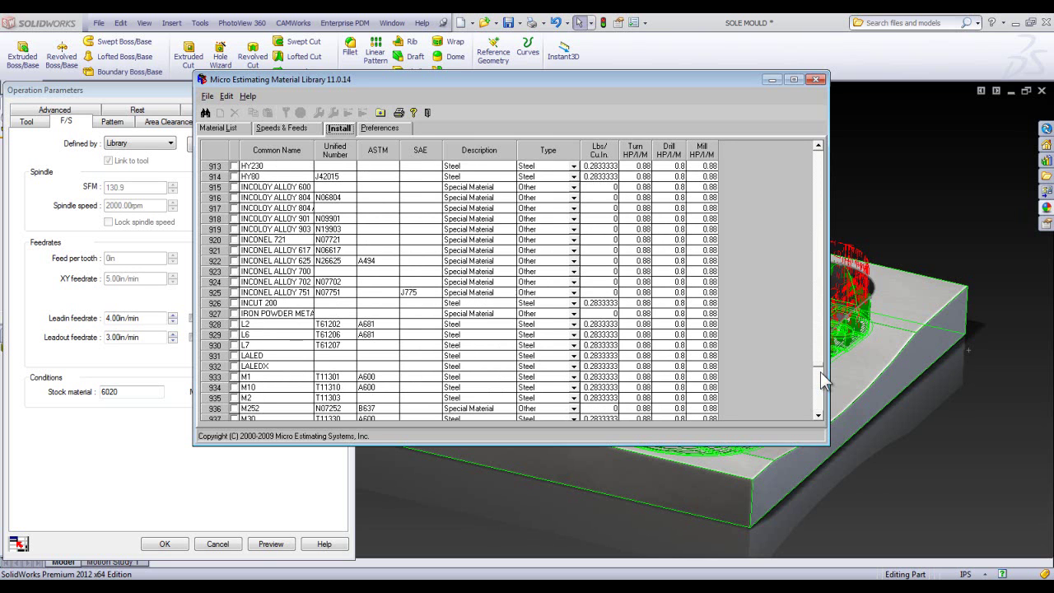
click(234, 387)
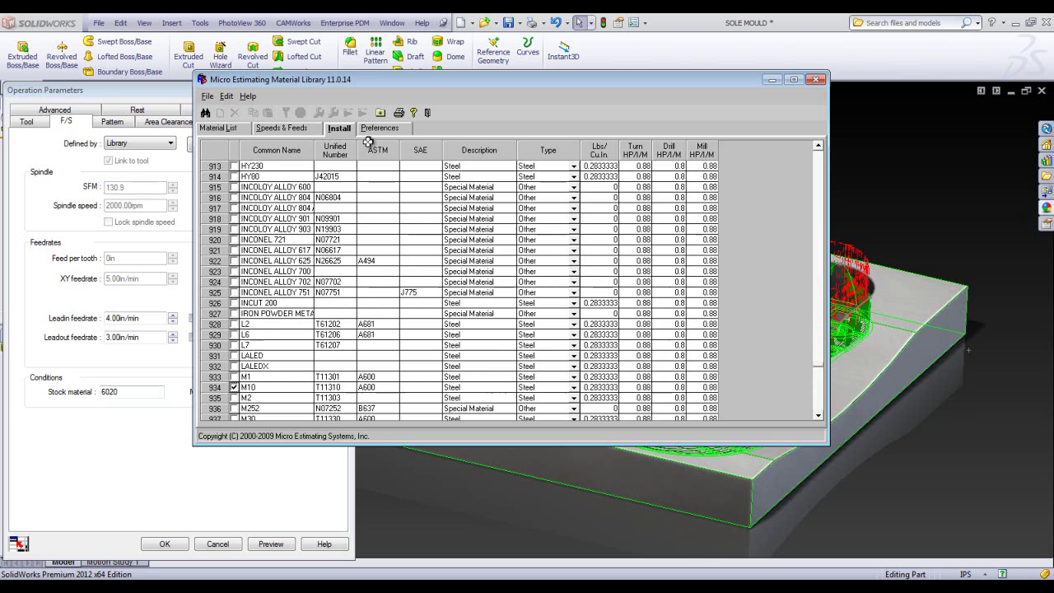
click(379, 113)
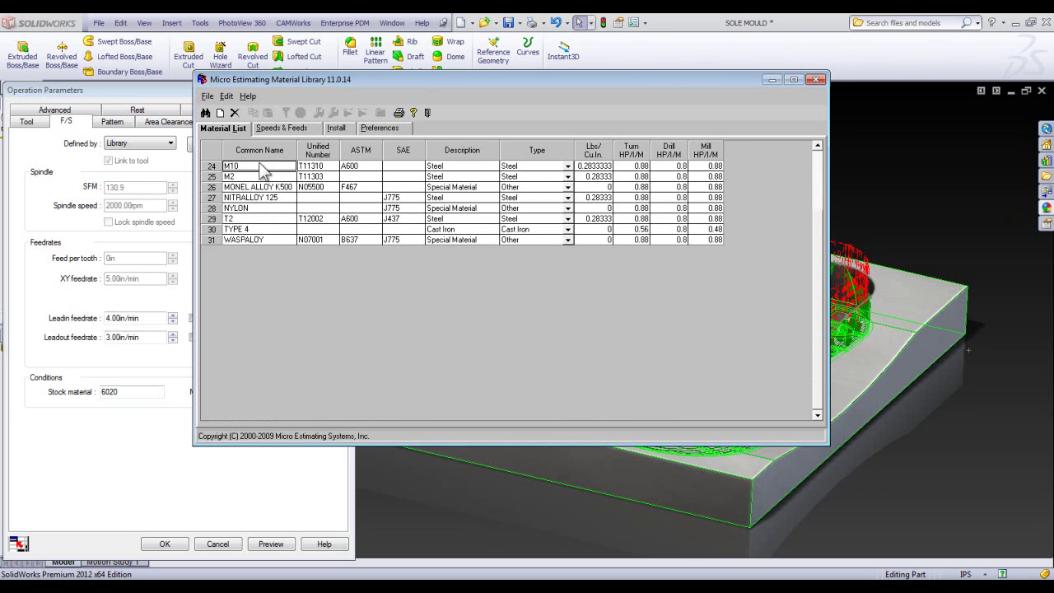
scroll(250, 241, up, 1)
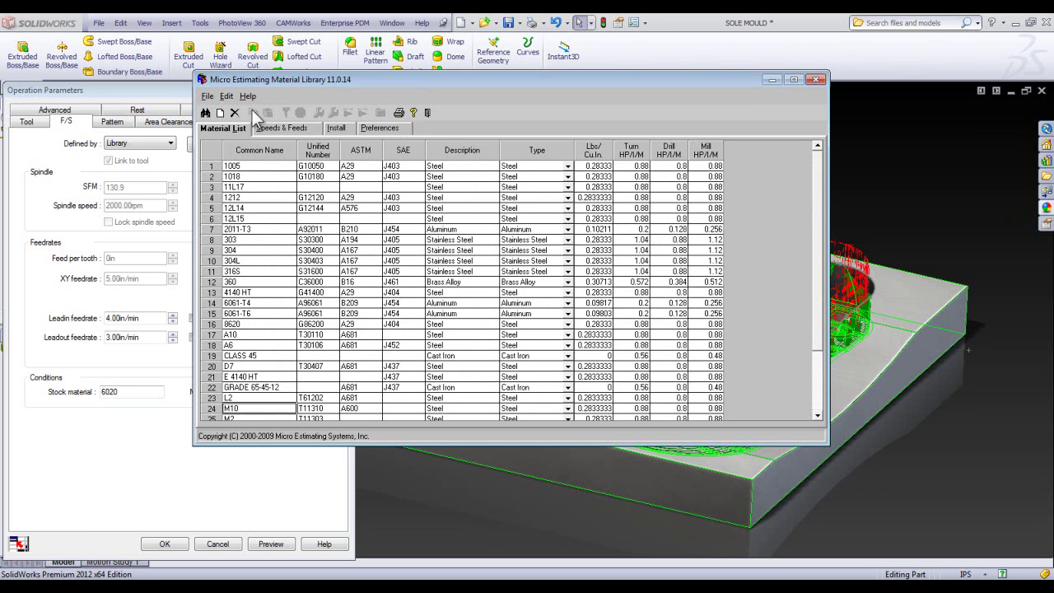
click(297, 129)
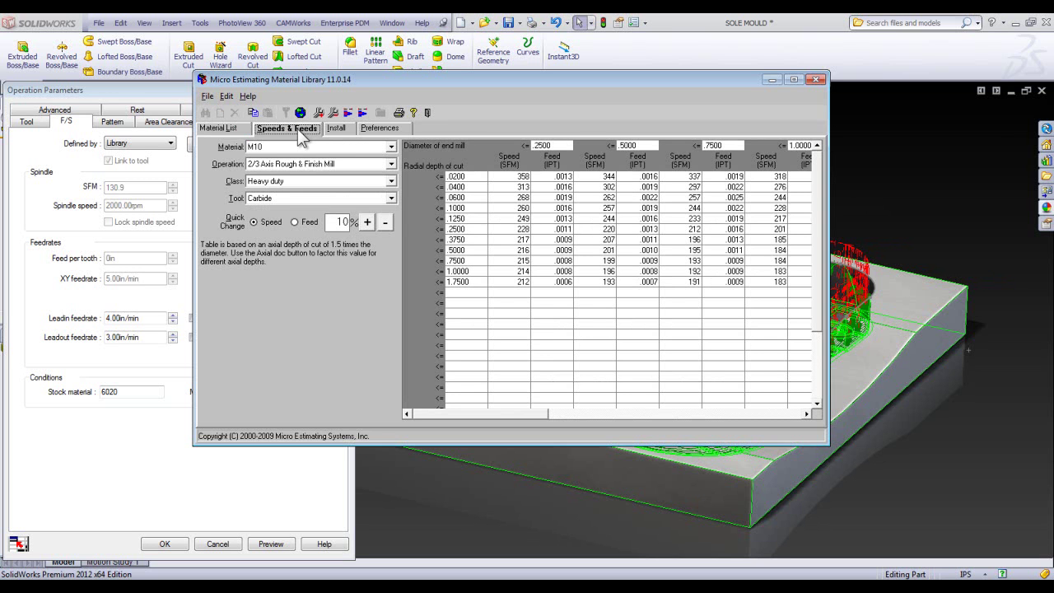
Switch the Speeds & Feeds table from 1212 to material 303
click(391, 147)
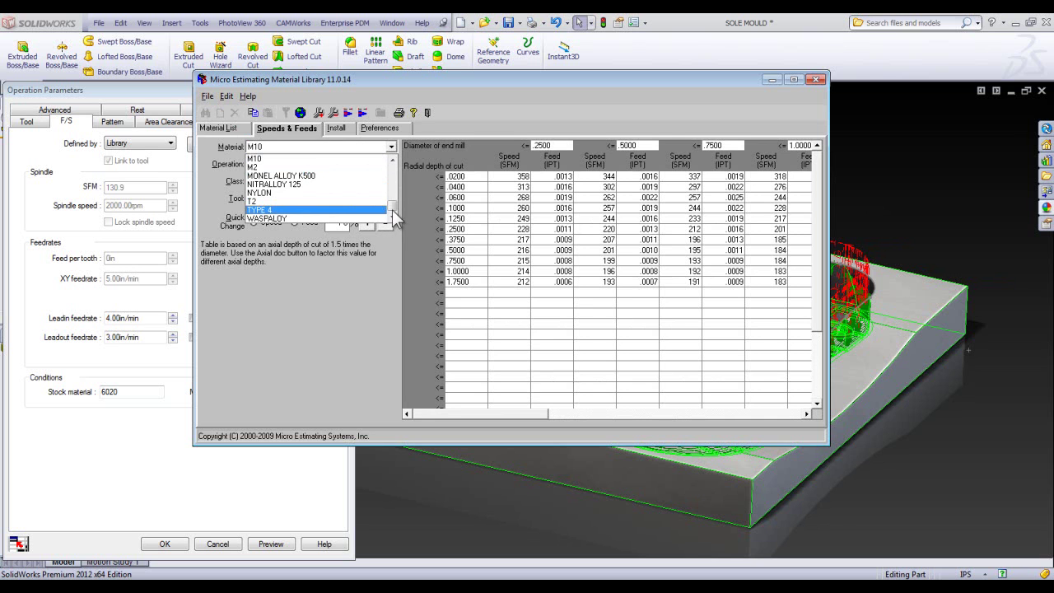
drag(393, 216, 393, 165)
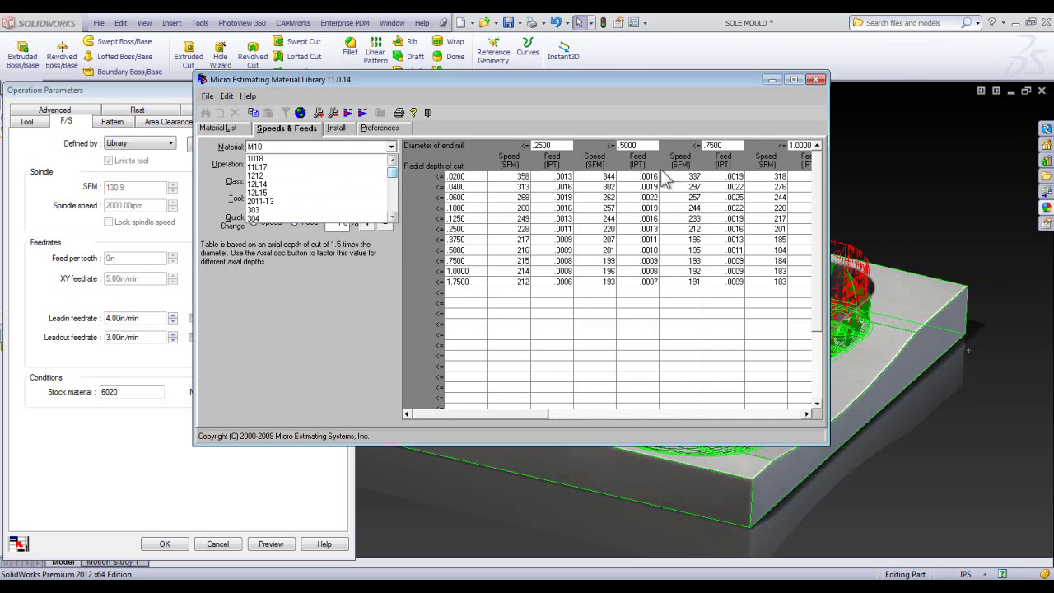
click(308, 174)
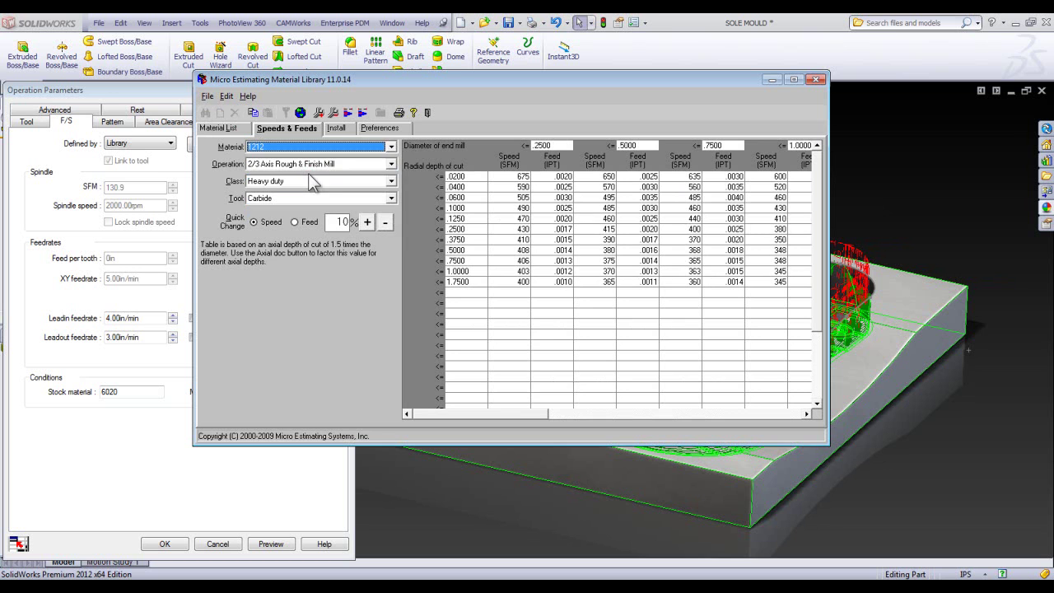
click(391, 146)
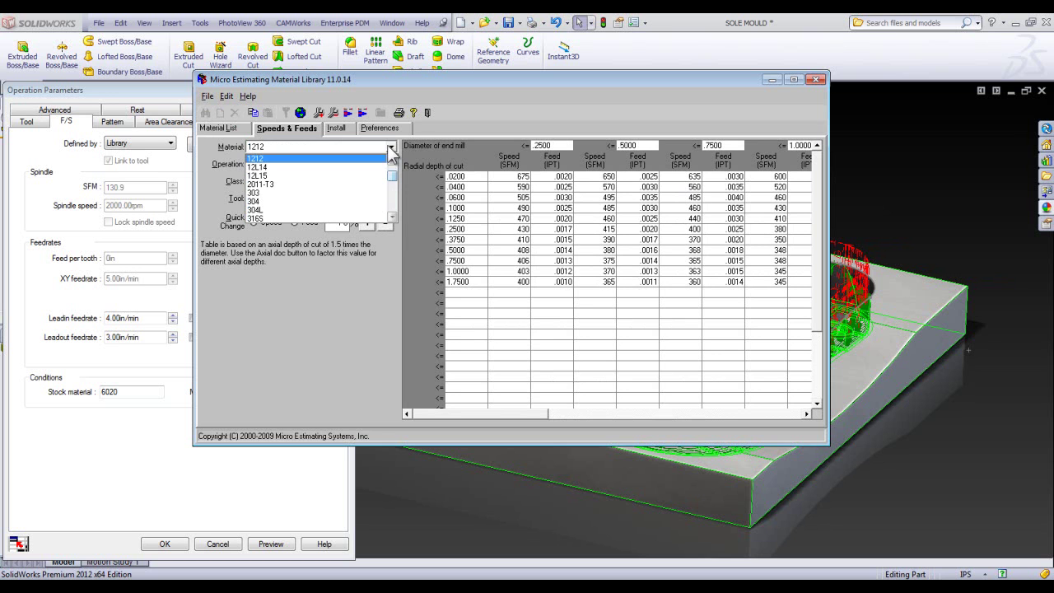
click(362, 193)
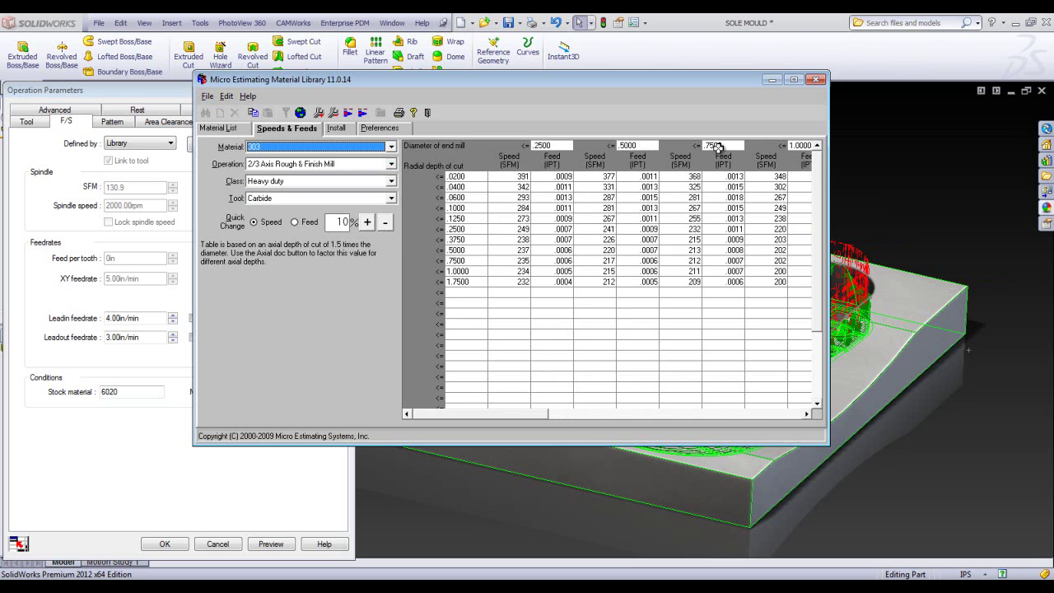
Enter a new end-mill diameter beginning with 3. and recalculate the table
drag(543, 419, 760, 407)
click(580, 145)
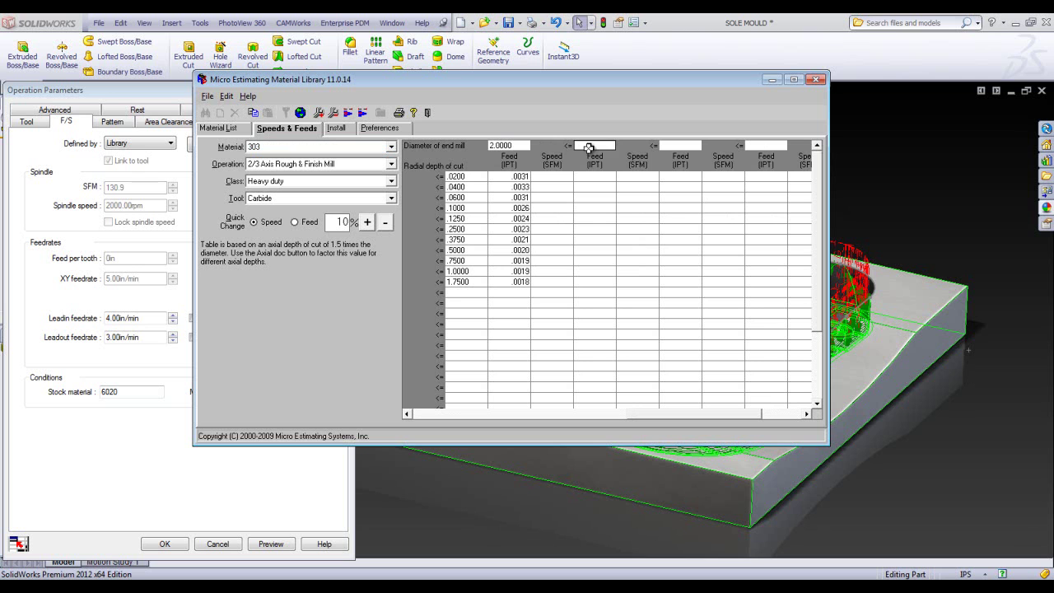
text(3.)
drag(722, 406, 701, 412)
click(495, 405)
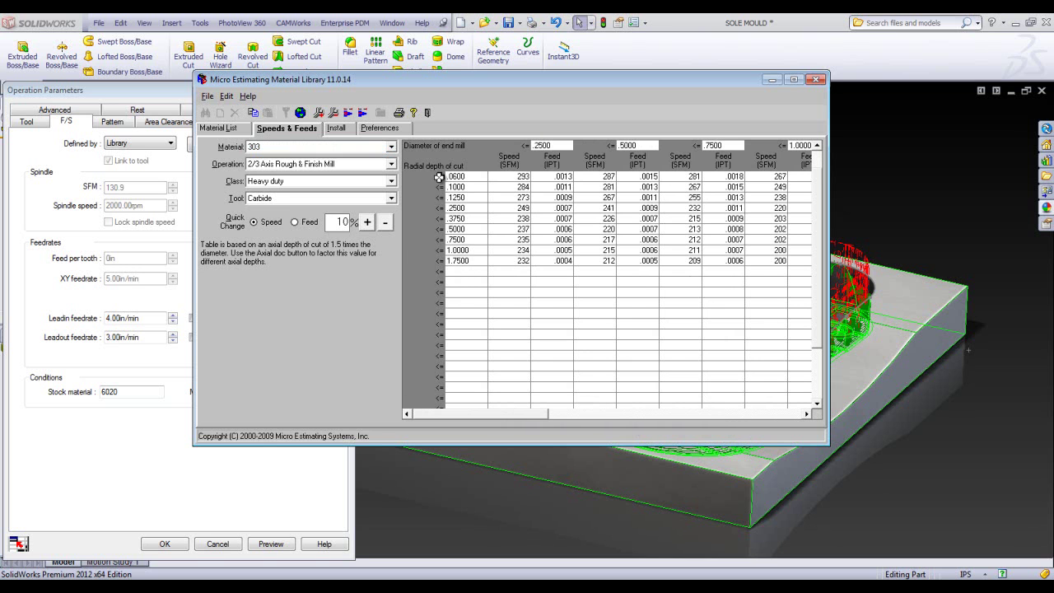
Add a 2.0000 radial depth row and set the .3750-depth, .7500-diameter speed to 230
click(471, 273)
text(2)
key(Return)
click(692, 218)
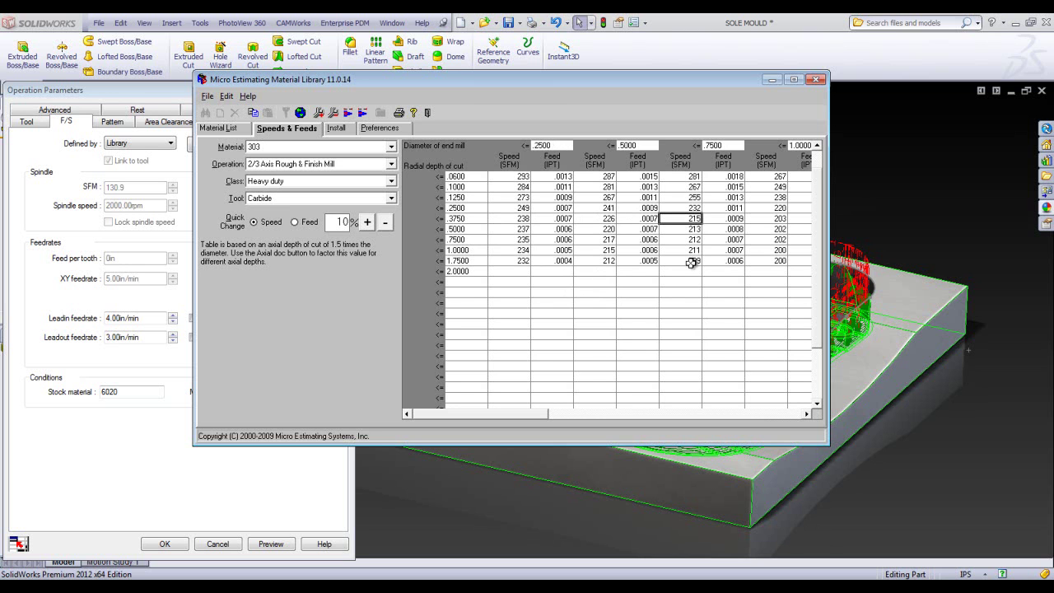
text(230)
key(Return)
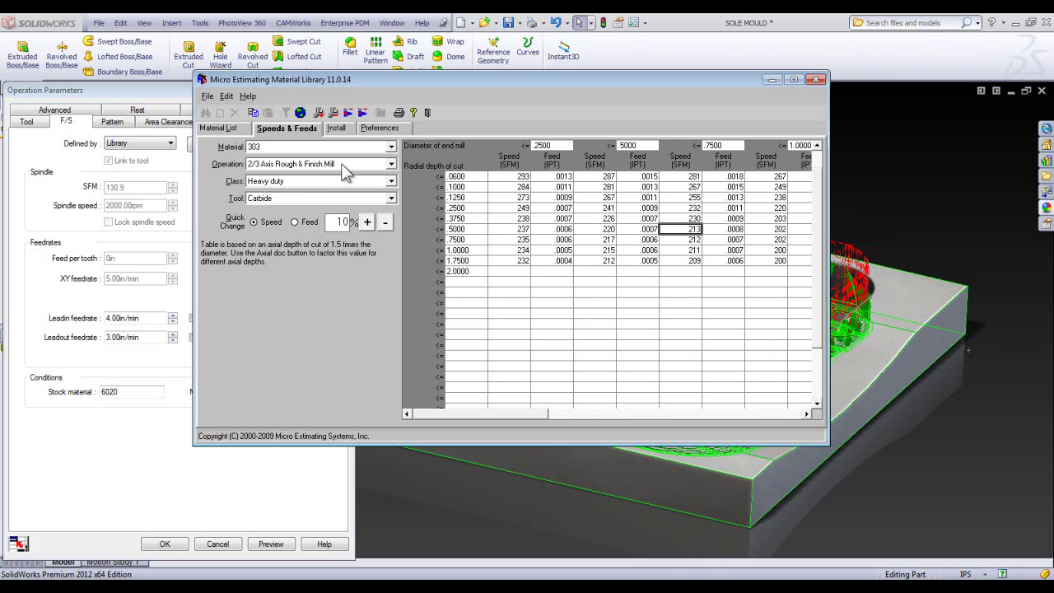
Preview the Face Mill, then Thread Mill speeds and feeds for 303
click(391, 165)
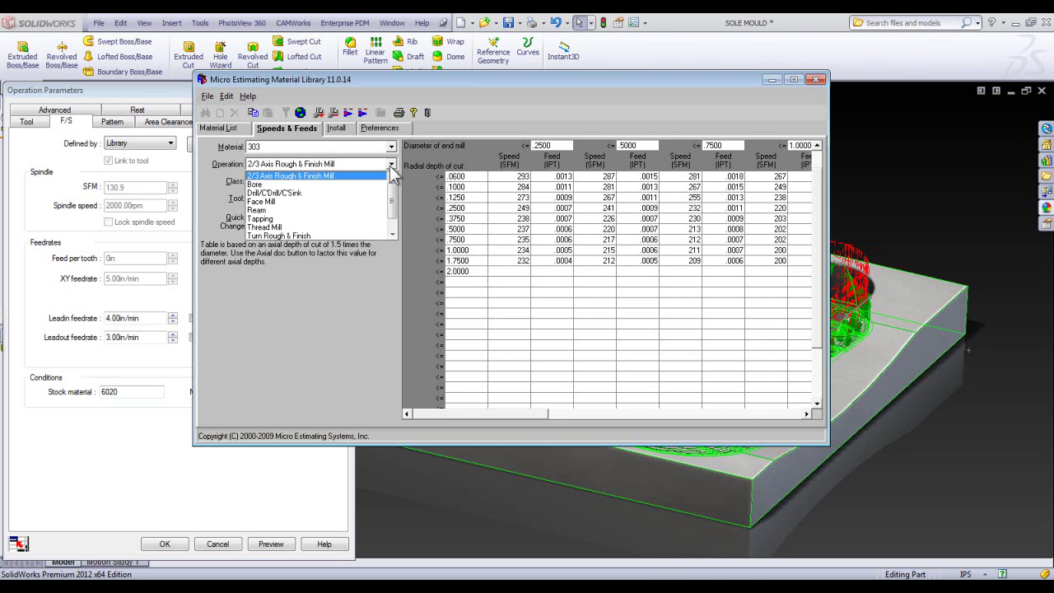
scroll(389, 210, down, 1)
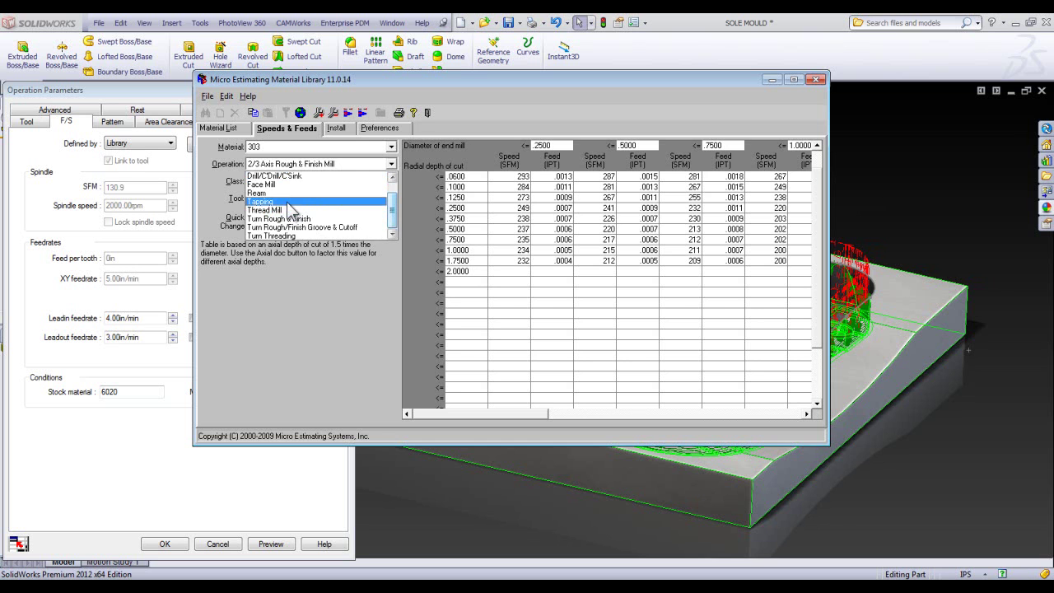
click(268, 184)
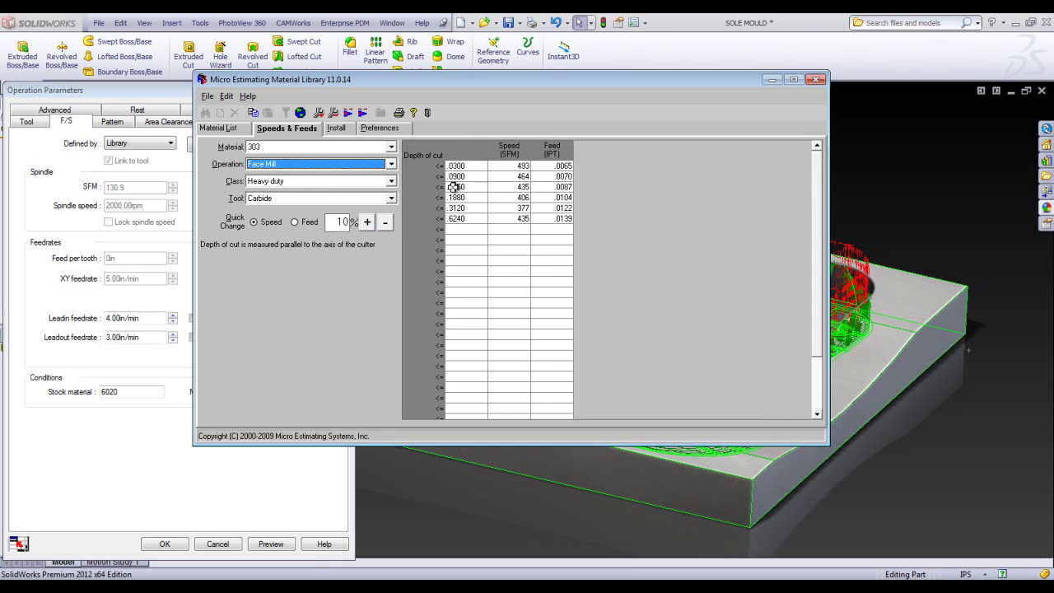
click(391, 164)
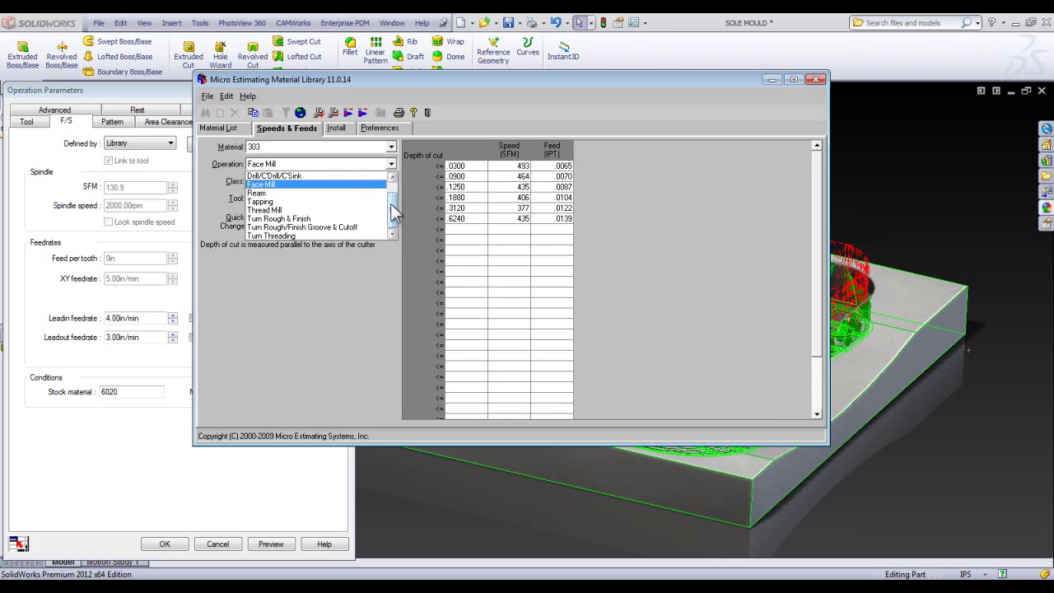
drag(394, 213, 395, 211)
click(355, 213)
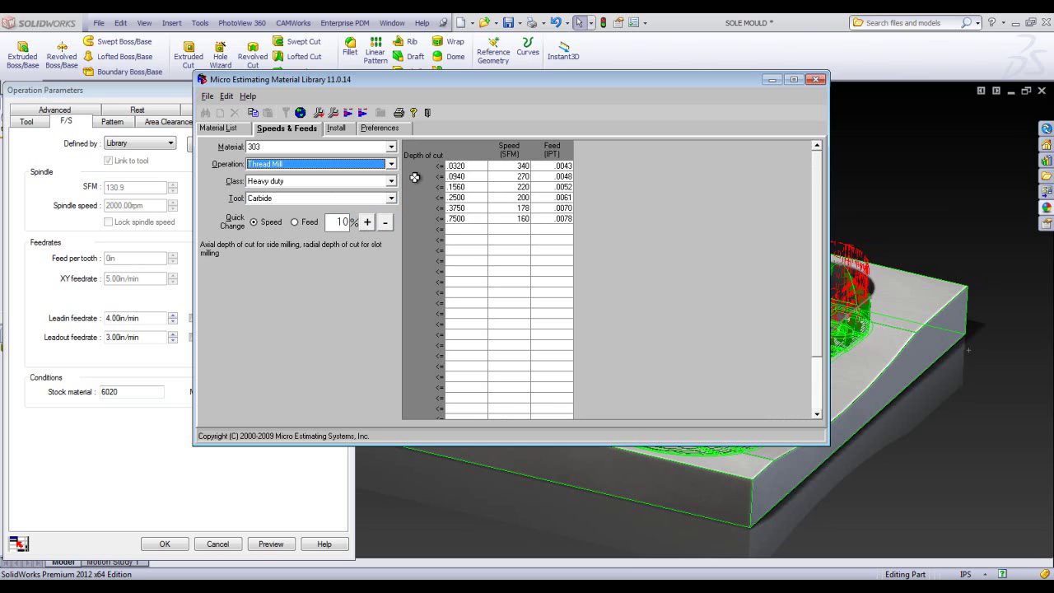
Show Thread Mill values for Light duty, then Medium heavy duty
click(307, 180)
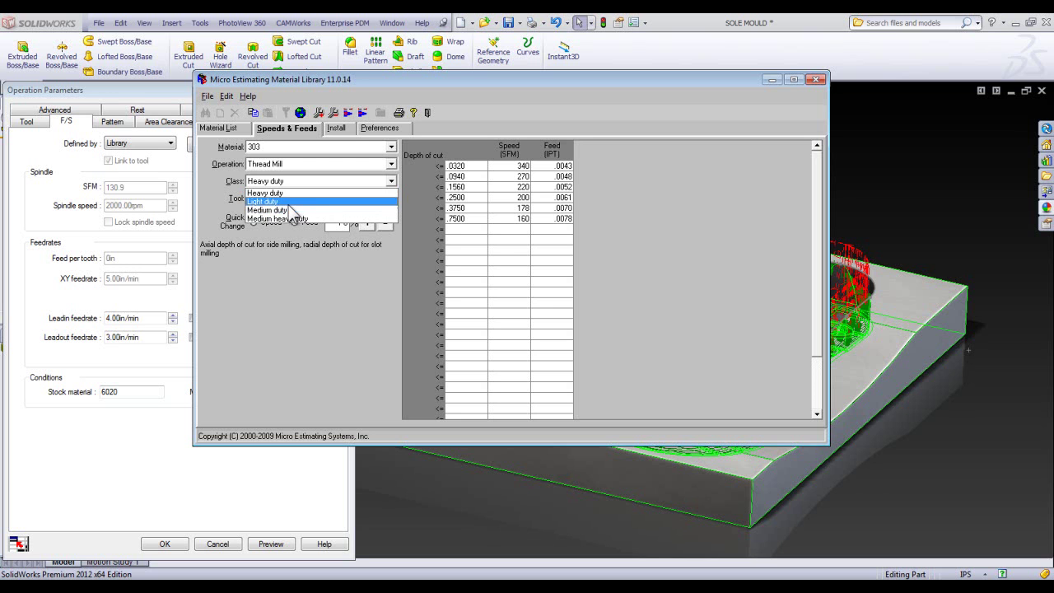
click(288, 201)
click(294, 182)
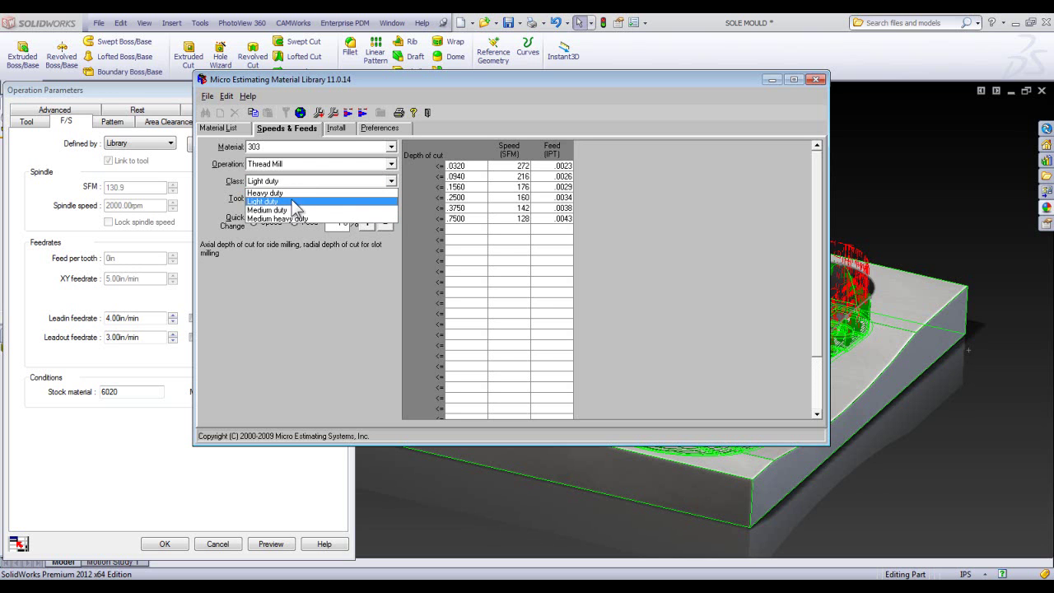
click(288, 218)
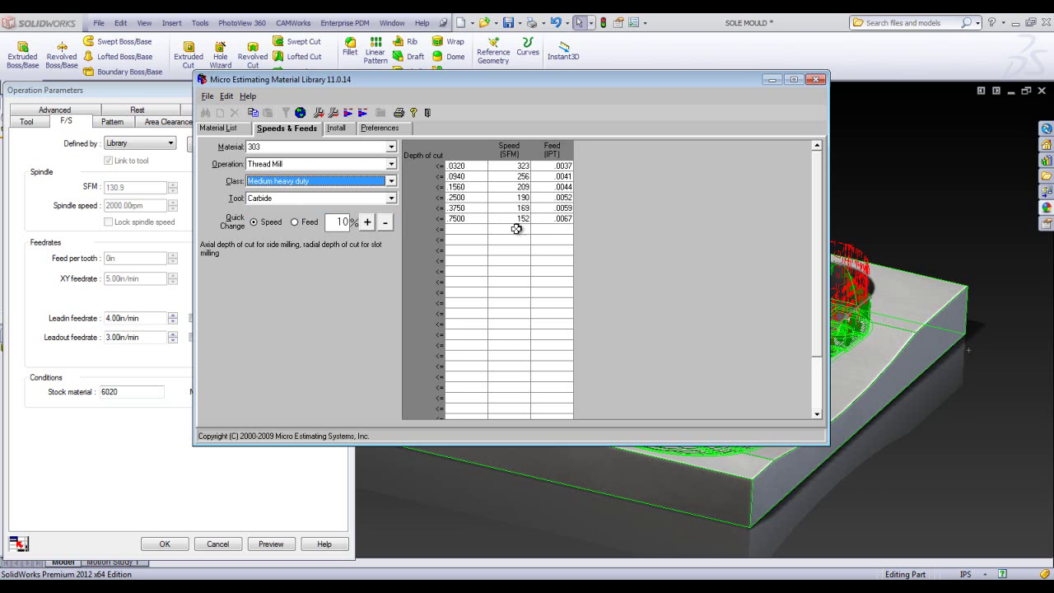
Switch the operation to Drill/C'Drill/C'Sink with Carbide tools
click(392, 199)
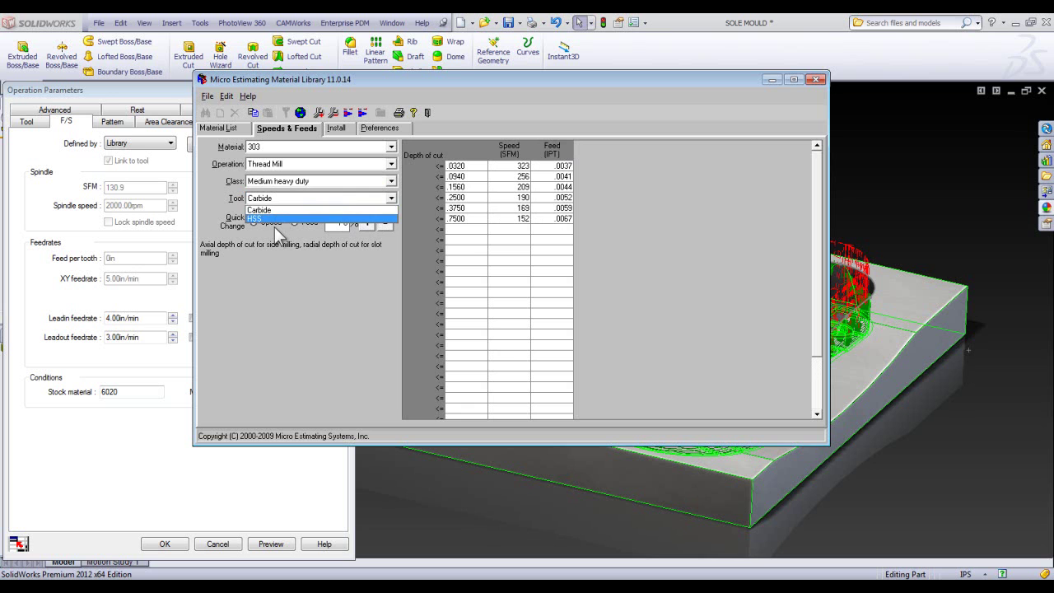
click(393, 165)
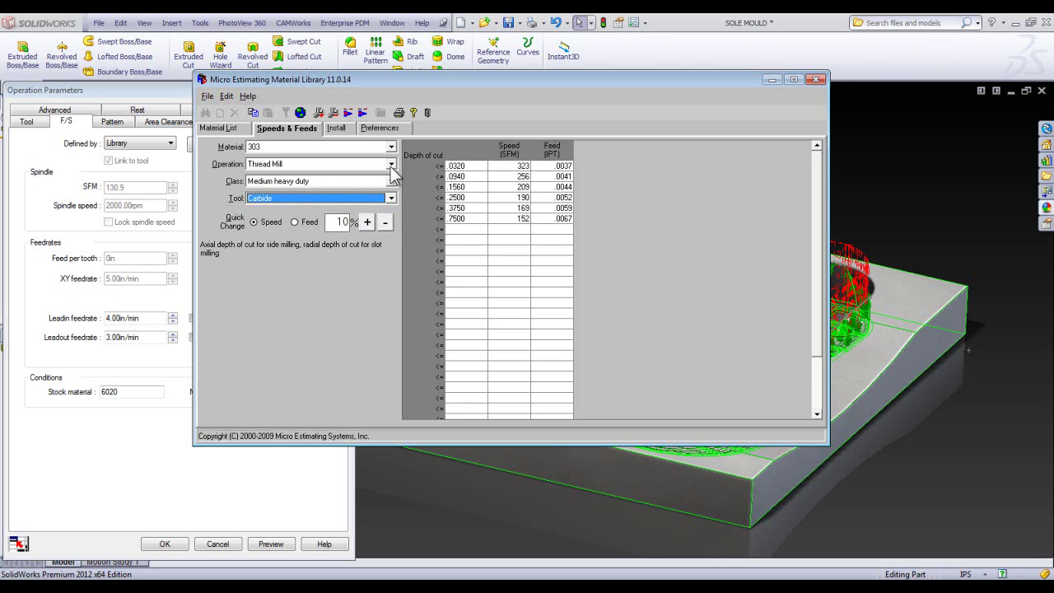
click(391, 166)
click(359, 177)
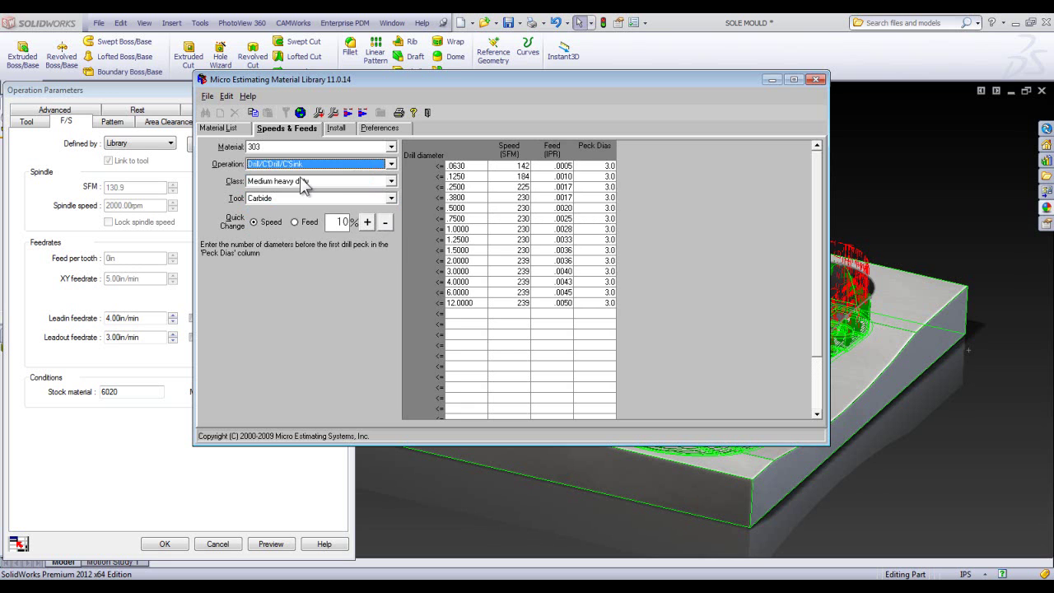
click(390, 199)
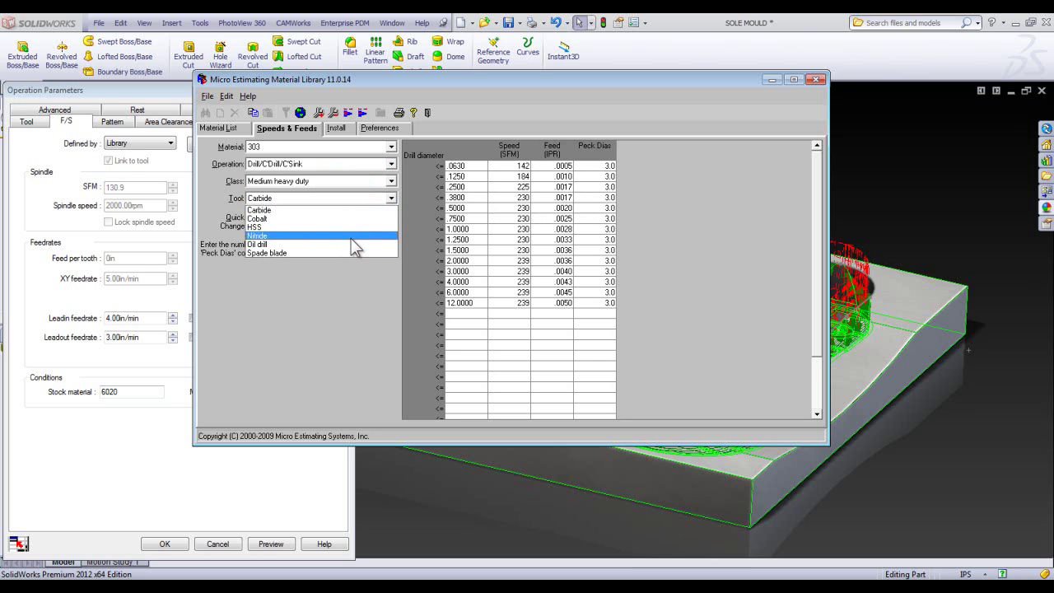
click(223, 200)
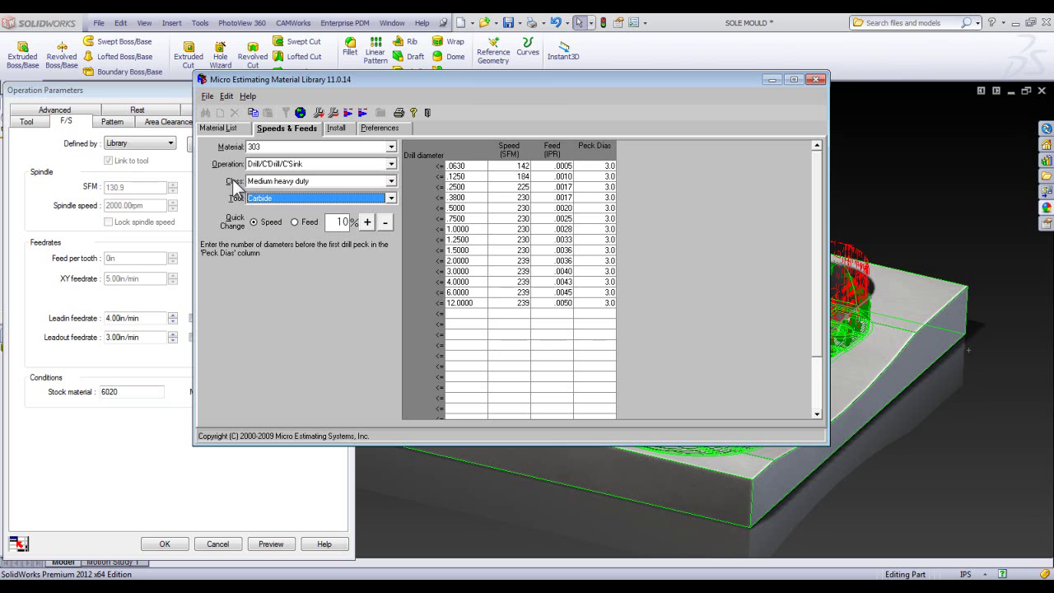
Add a 'cadcamstuff class' class to every material, then delete it again
click(349, 115)
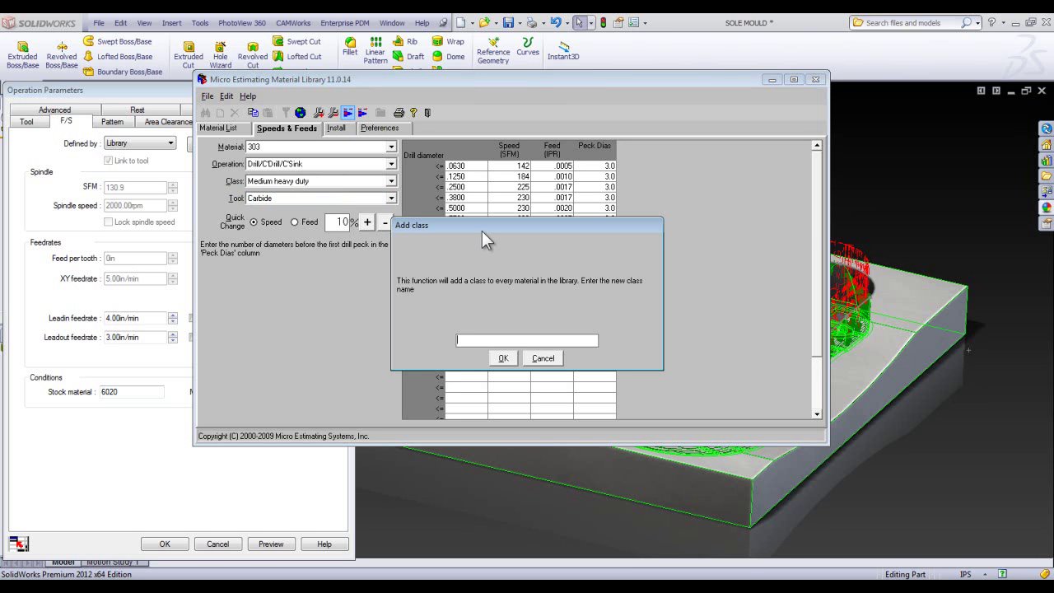
text(cadcamstuff class)
click(503, 357)
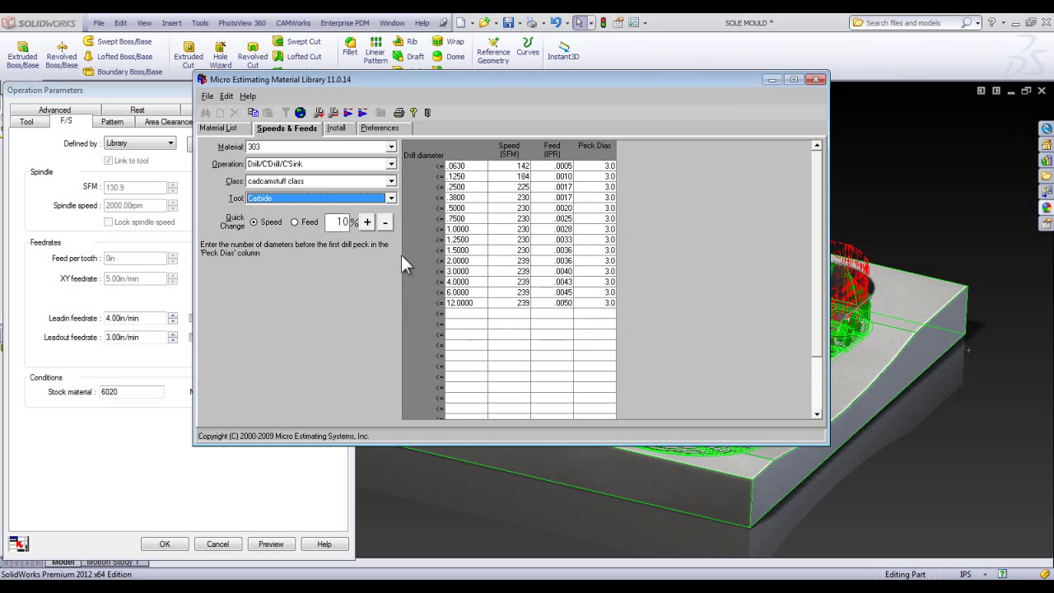
click(393, 181)
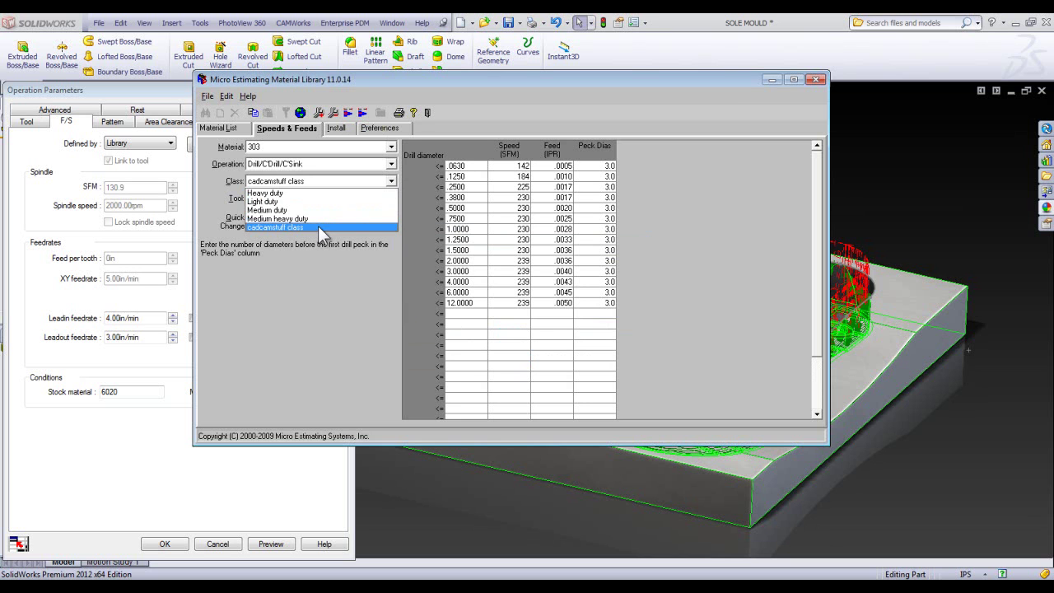
click(318, 225)
click(362, 112)
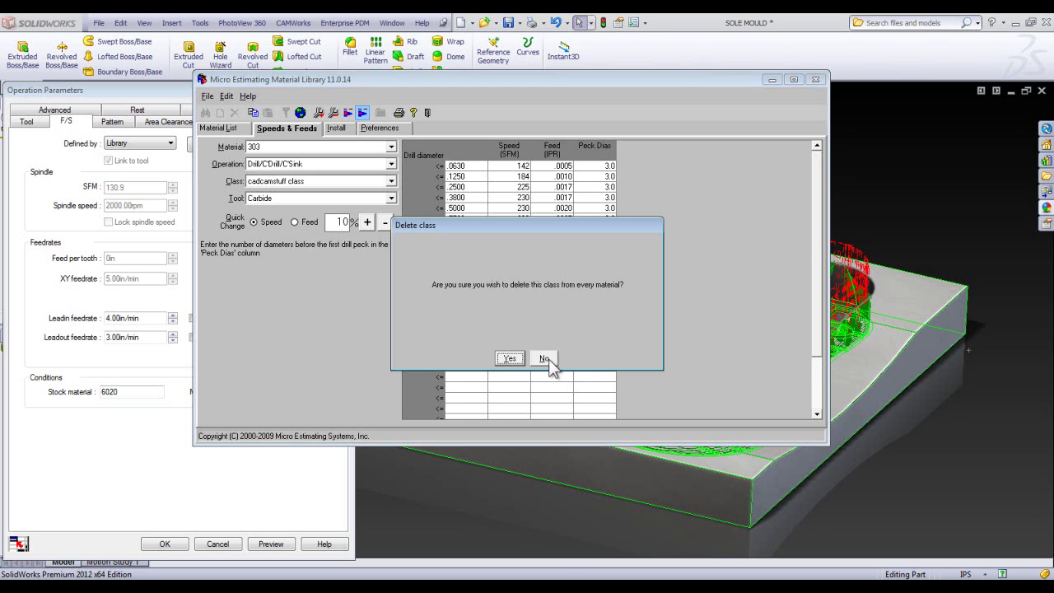
click(509, 358)
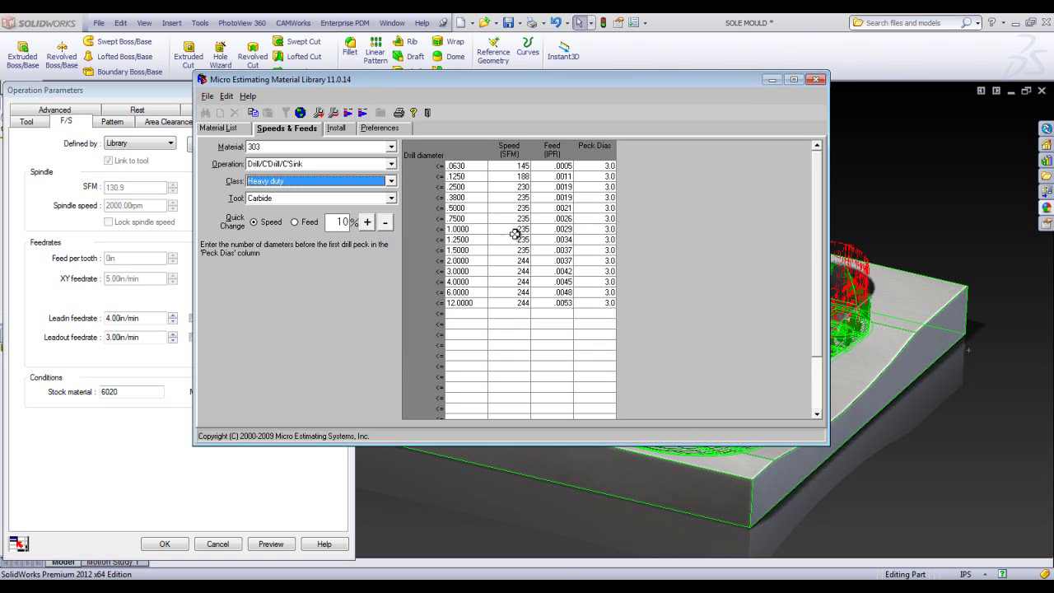
Switch the operation to 2/3 Axis Rough & Finish Mill, keeping Carbide tools
click(391, 197)
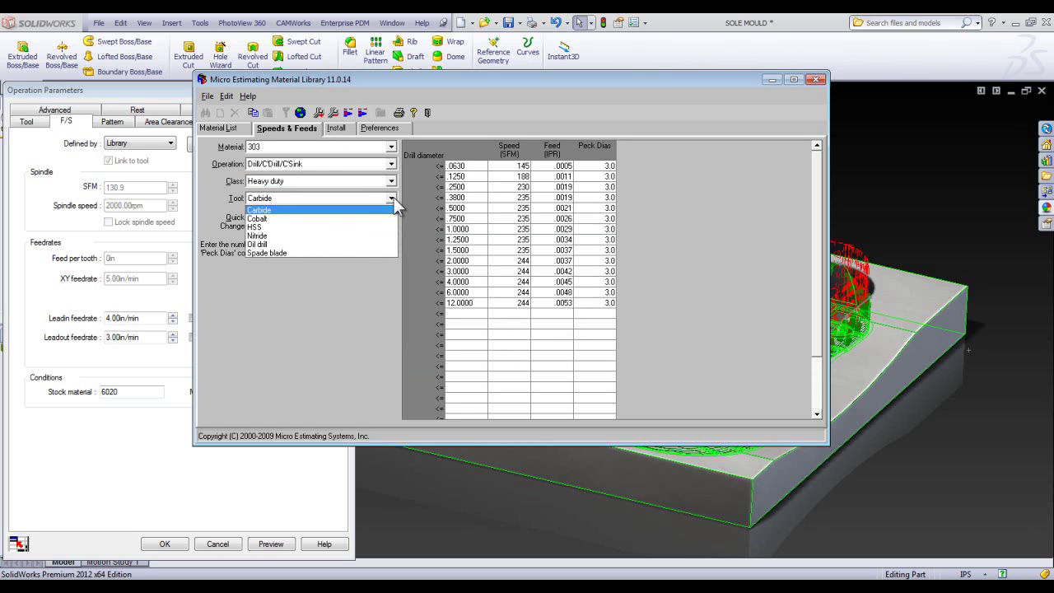
click(392, 198)
click(340, 164)
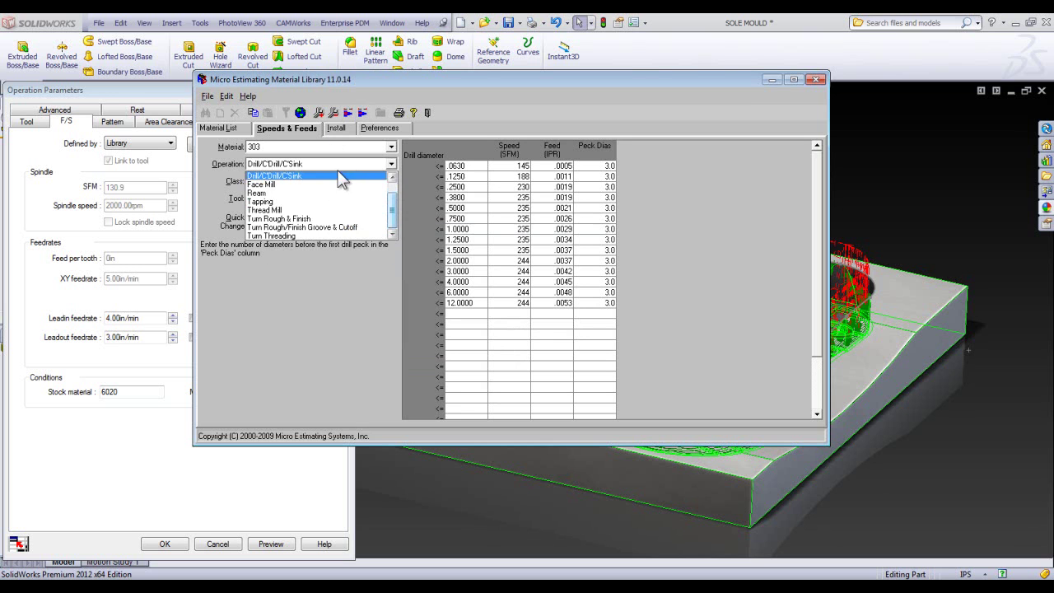
scroll(333, 189, up, 2)
click(328, 173)
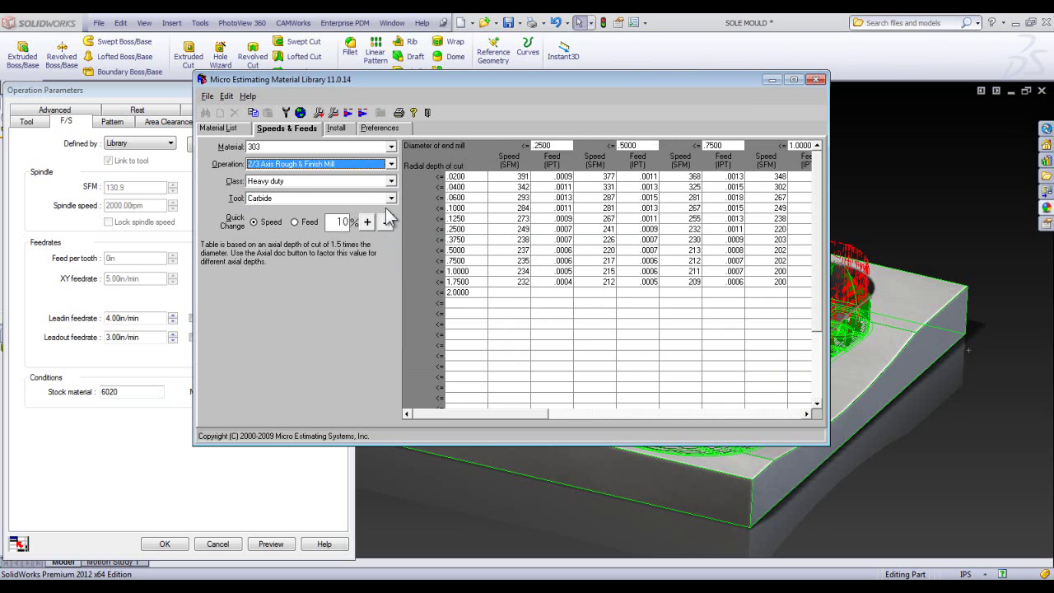
Add a new Coated Carbide tool type
click(319, 112)
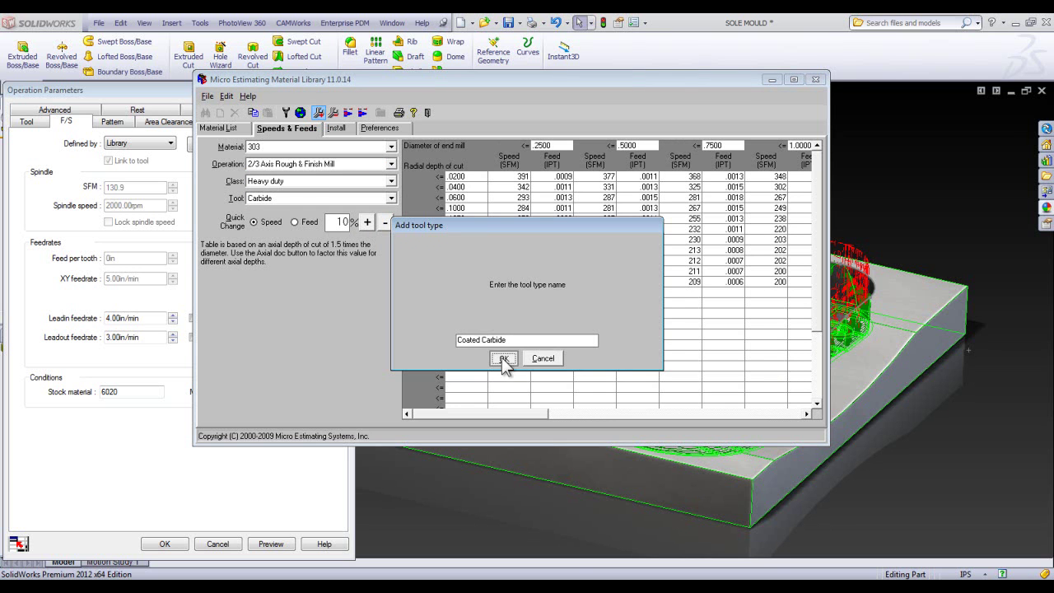
click(503, 358)
click(495, 335)
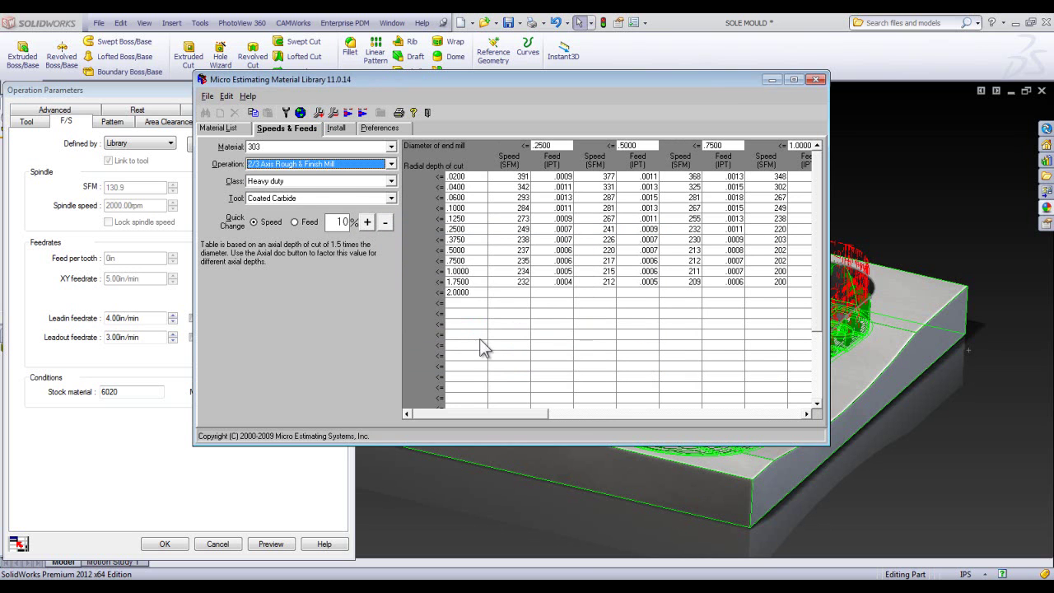
Delete the Test tool type
click(393, 198)
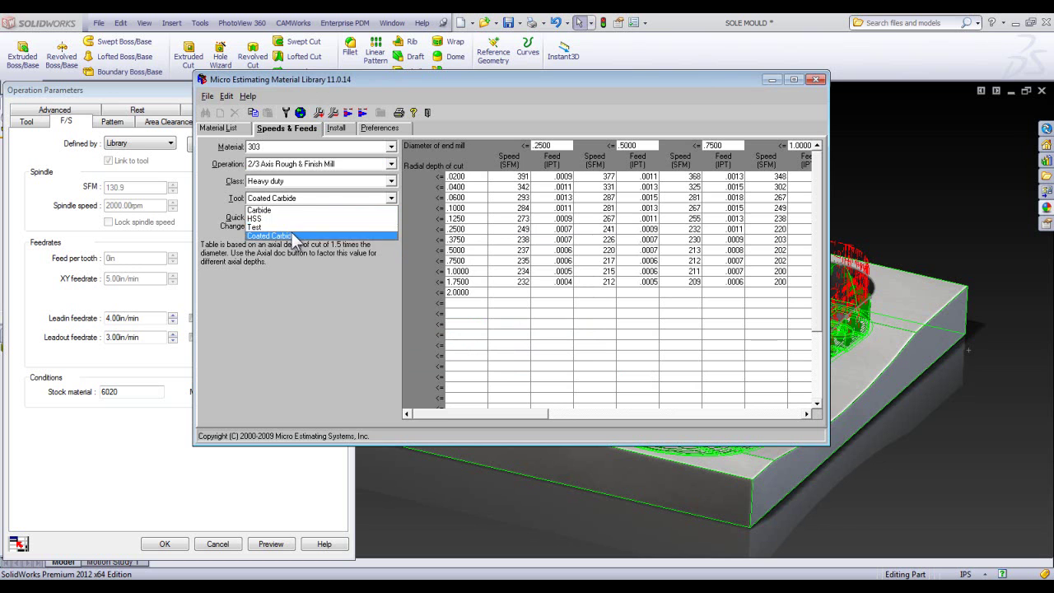
click(285, 228)
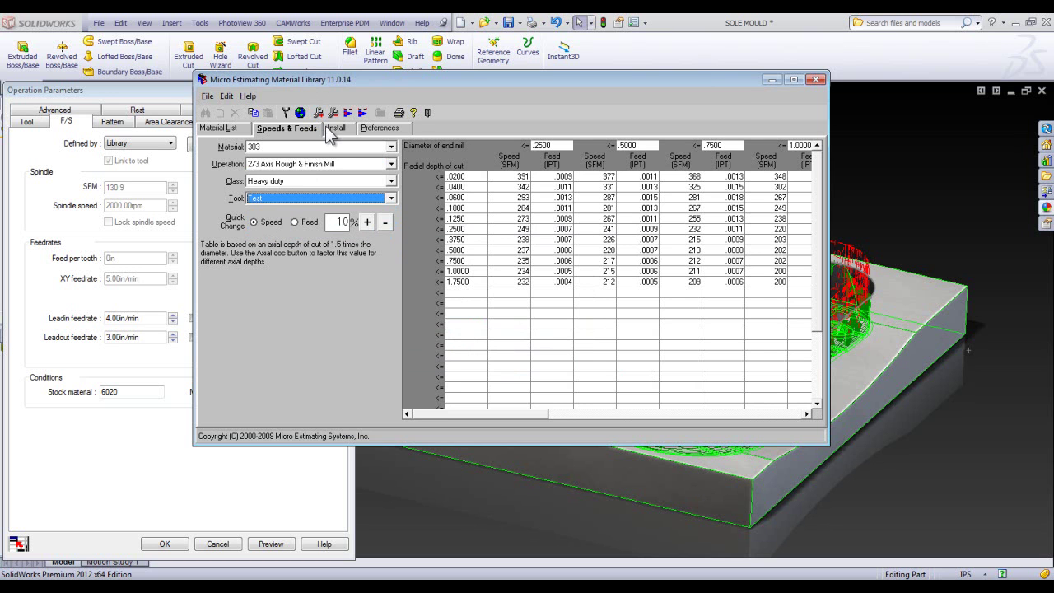
click(336, 114)
click(480, 335)
Close the material library, accept the operation parameters, and open the Technology Database
click(816, 79)
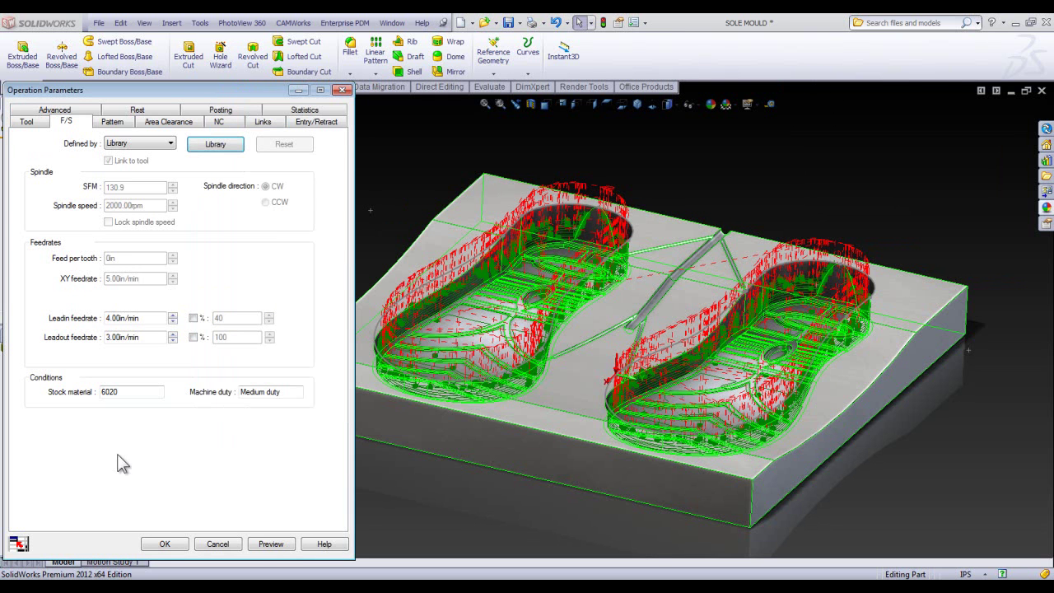
click(164, 544)
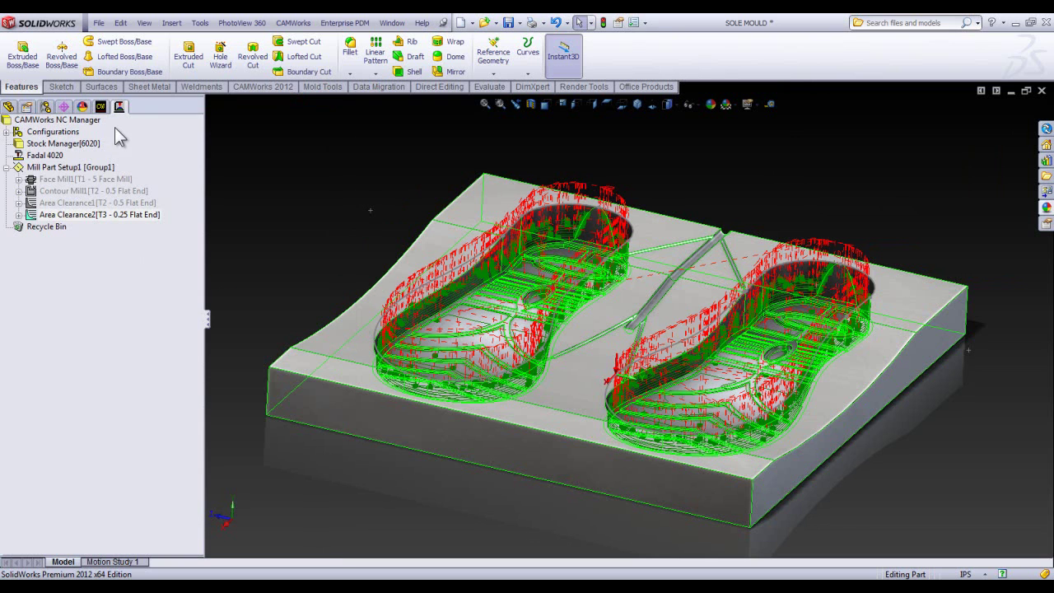
click(281, 89)
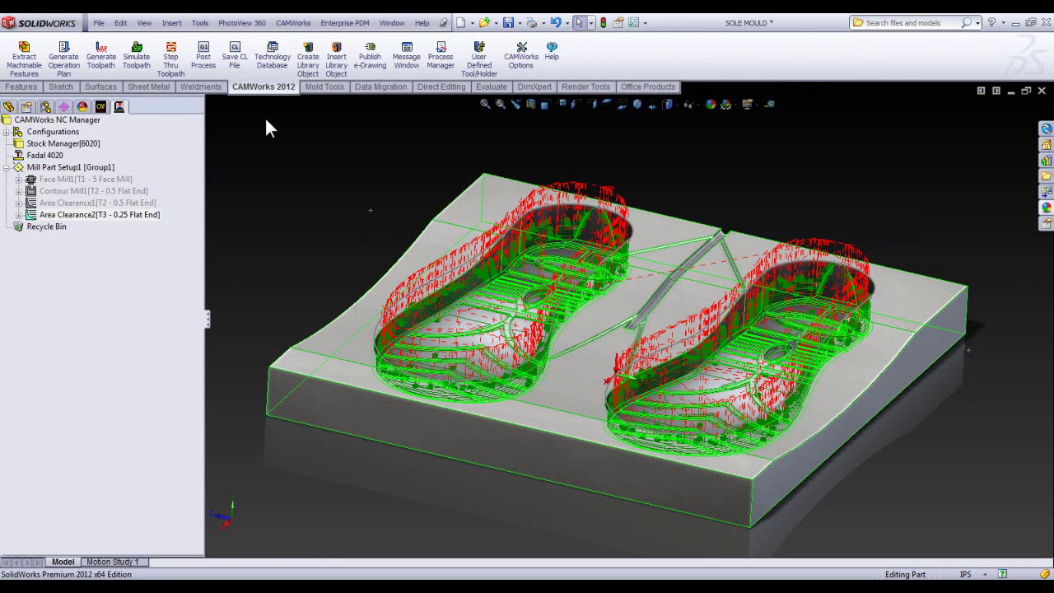
click(268, 56)
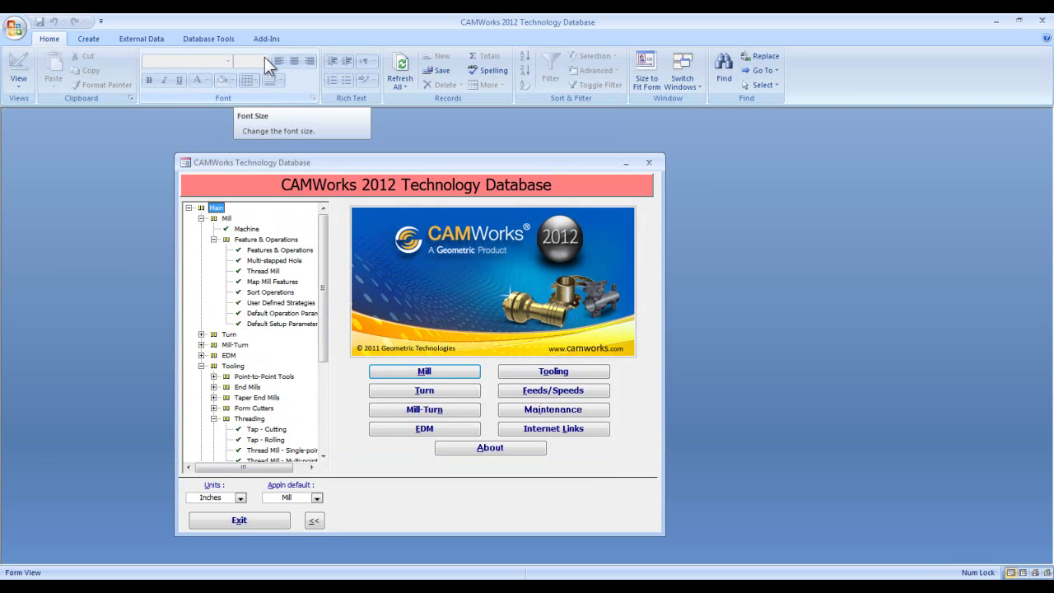
Set the Haas VF1 mill machine duty to Light duty and close the form
click(459, 371)
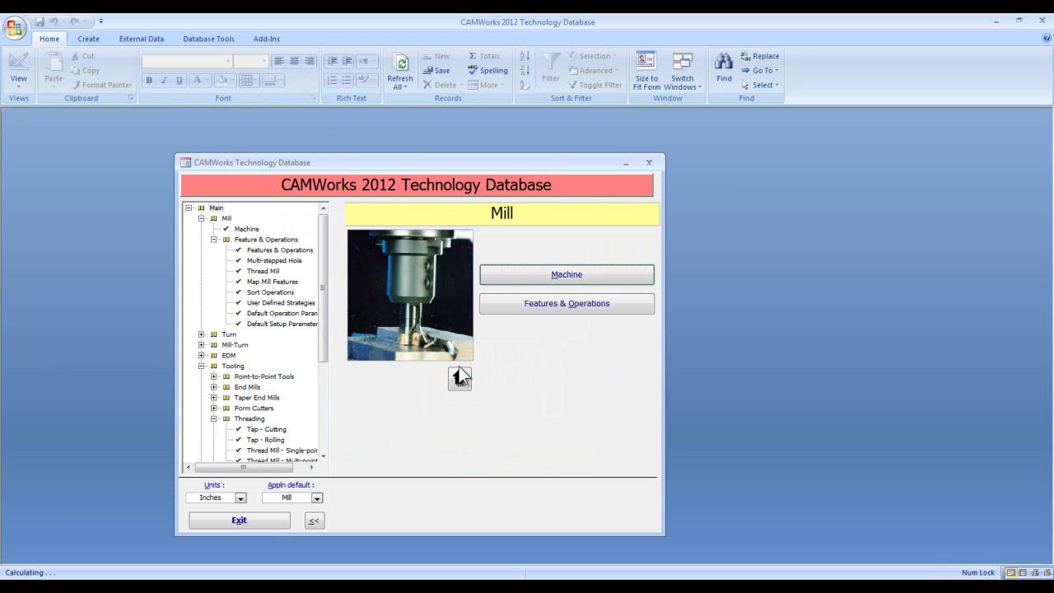
click(534, 277)
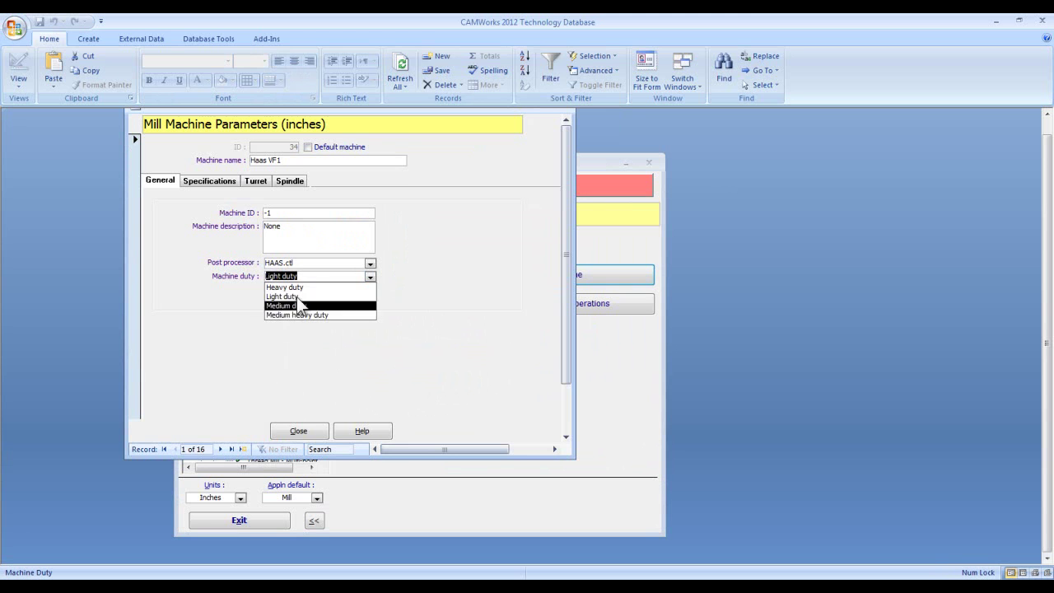
click(296, 294)
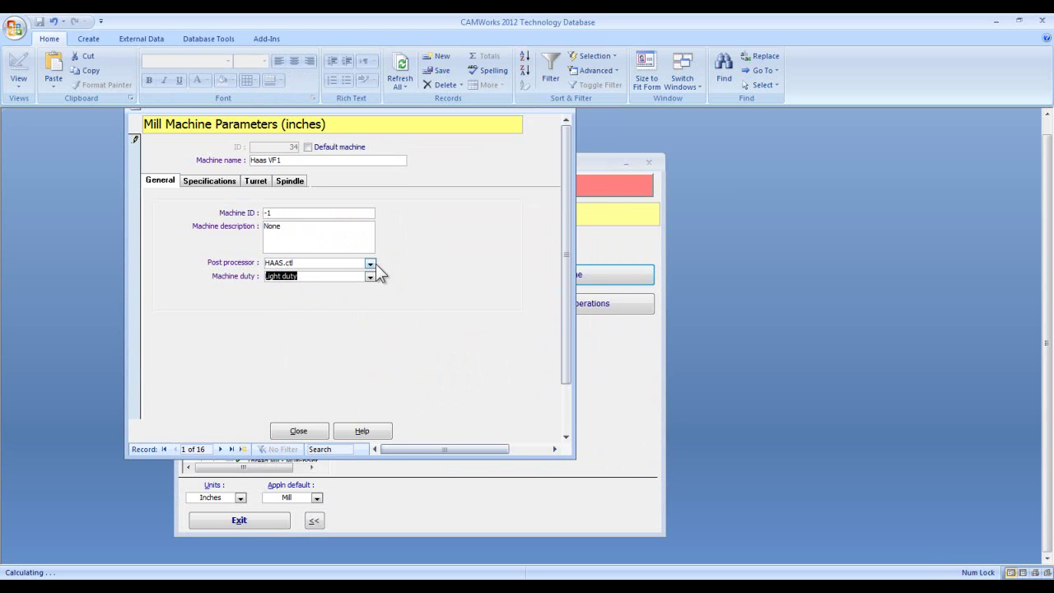
click(298, 431)
Open the material library via Feeds/Speeds' Feed/Speed Editor, closing and reopening it once
click(459, 378)
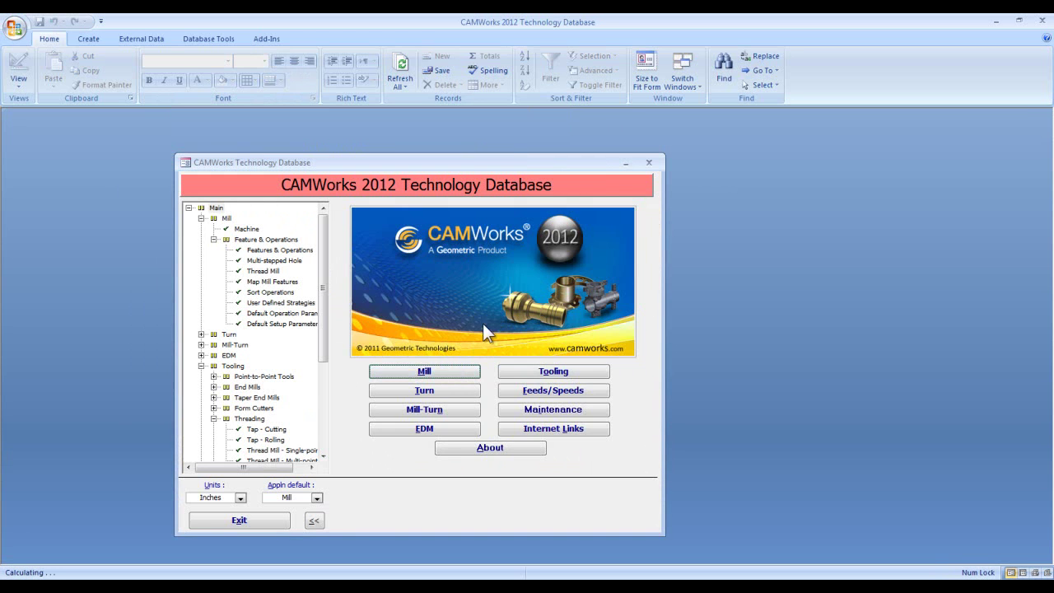
click(550, 391)
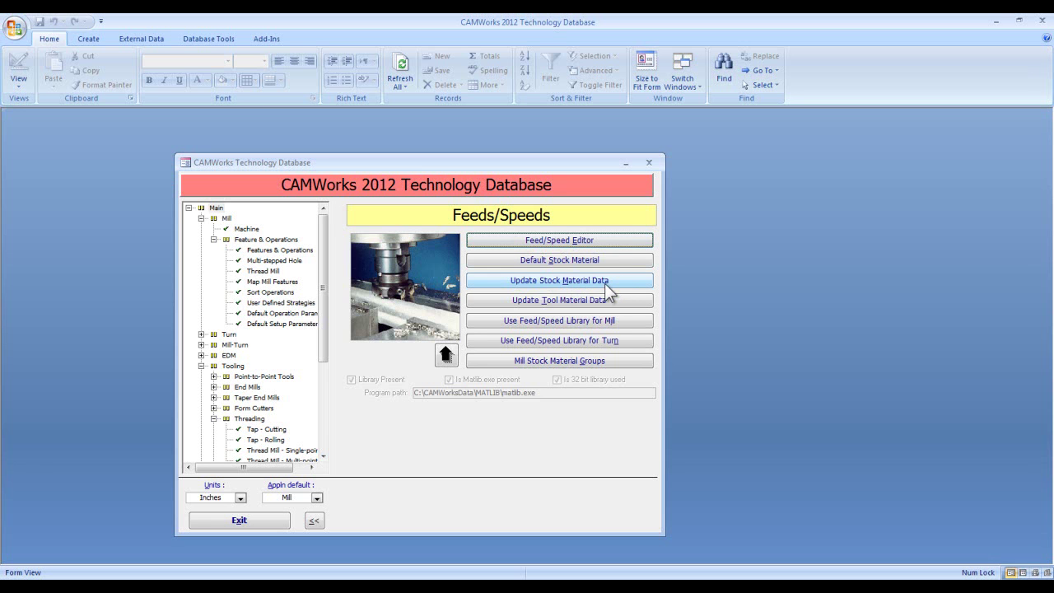
click(636, 245)
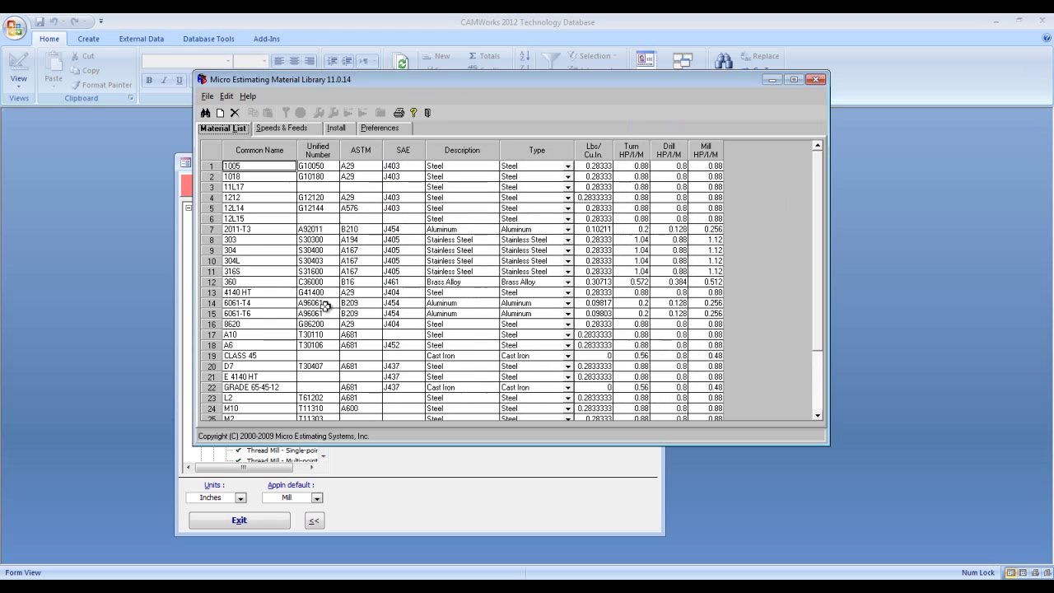
click(816, 79)
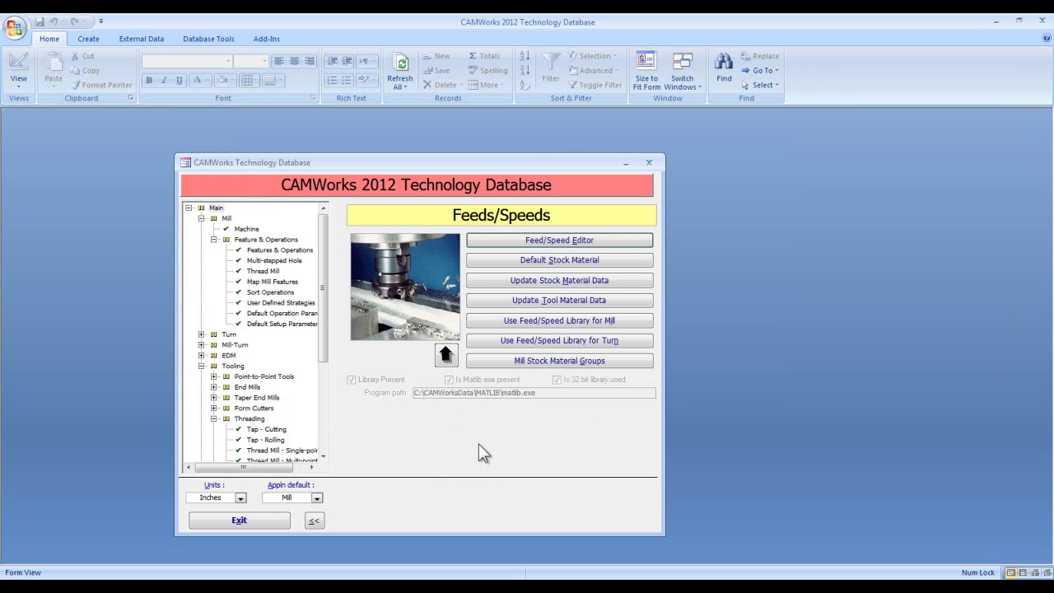
click(521, 241)
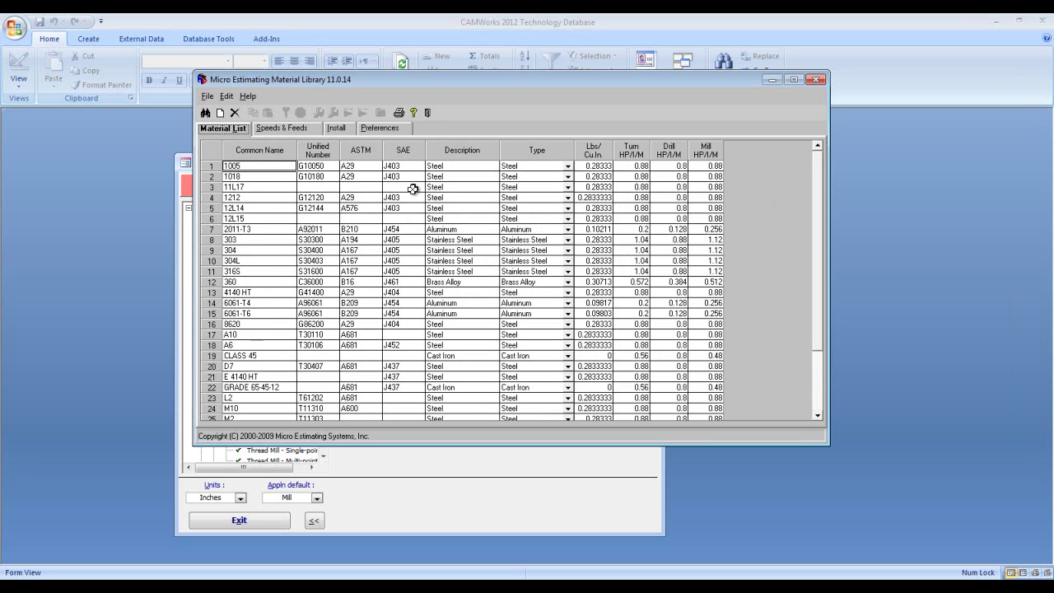